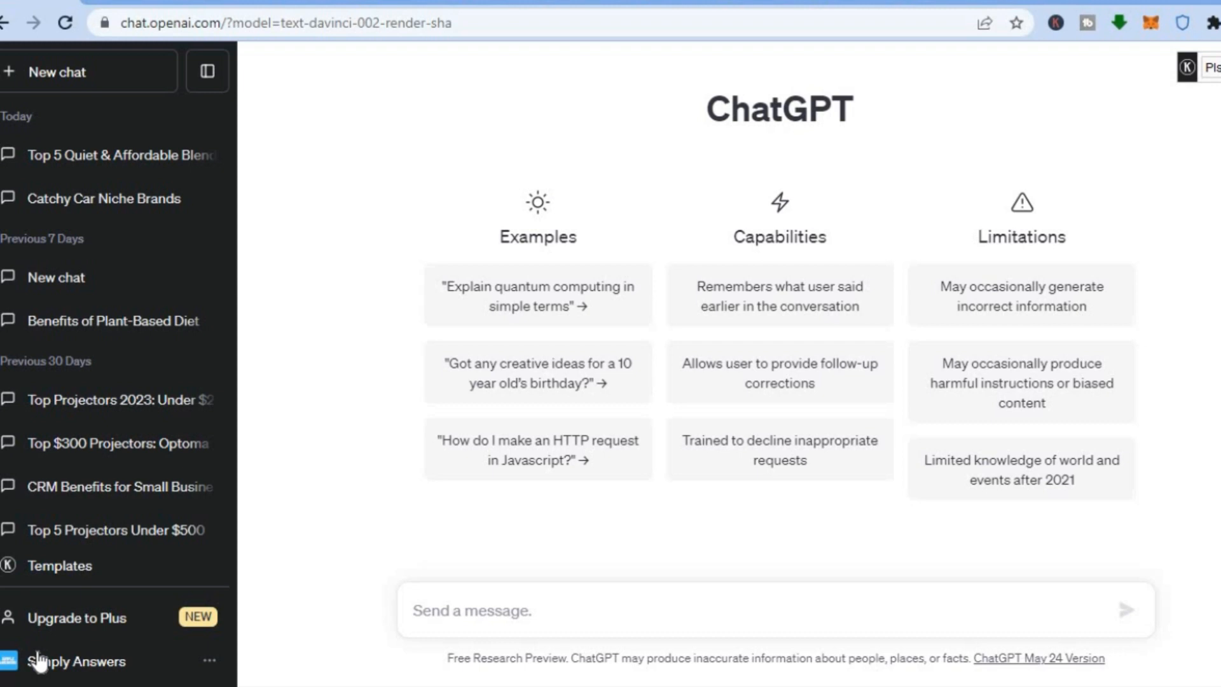
# Switch to the Google results for "best blenders for smoothies" and open the RTINGS.com article
pyautogui.click(121, 2)
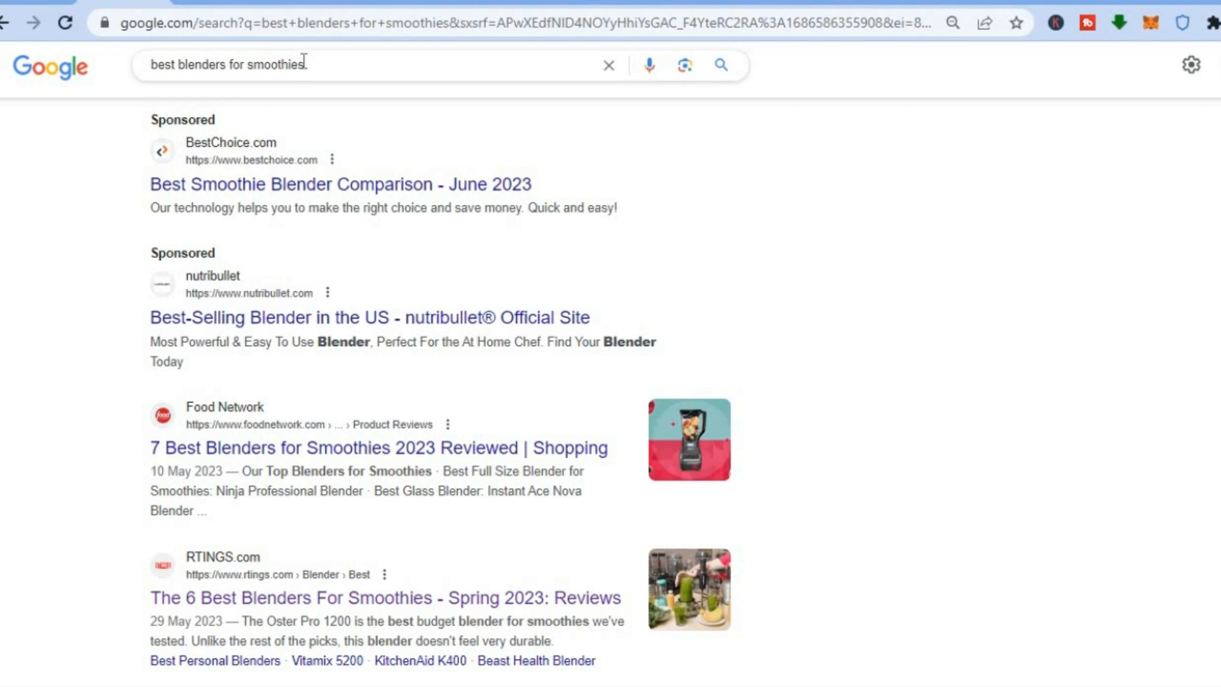
pyautogui.click(213, 601)
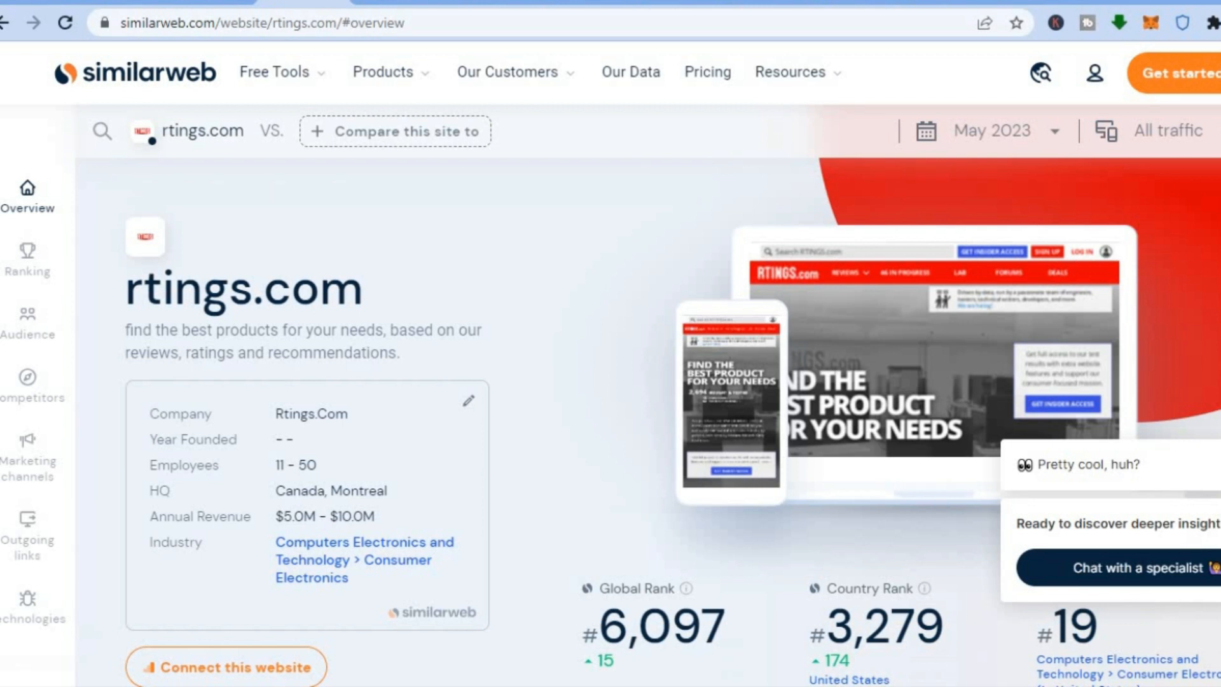
# Examine the Similarweb report for rtings.com, covering total visits, ranking, traffic engagement and visitor countries
pyautogui.scroll(-8, 635, 419)
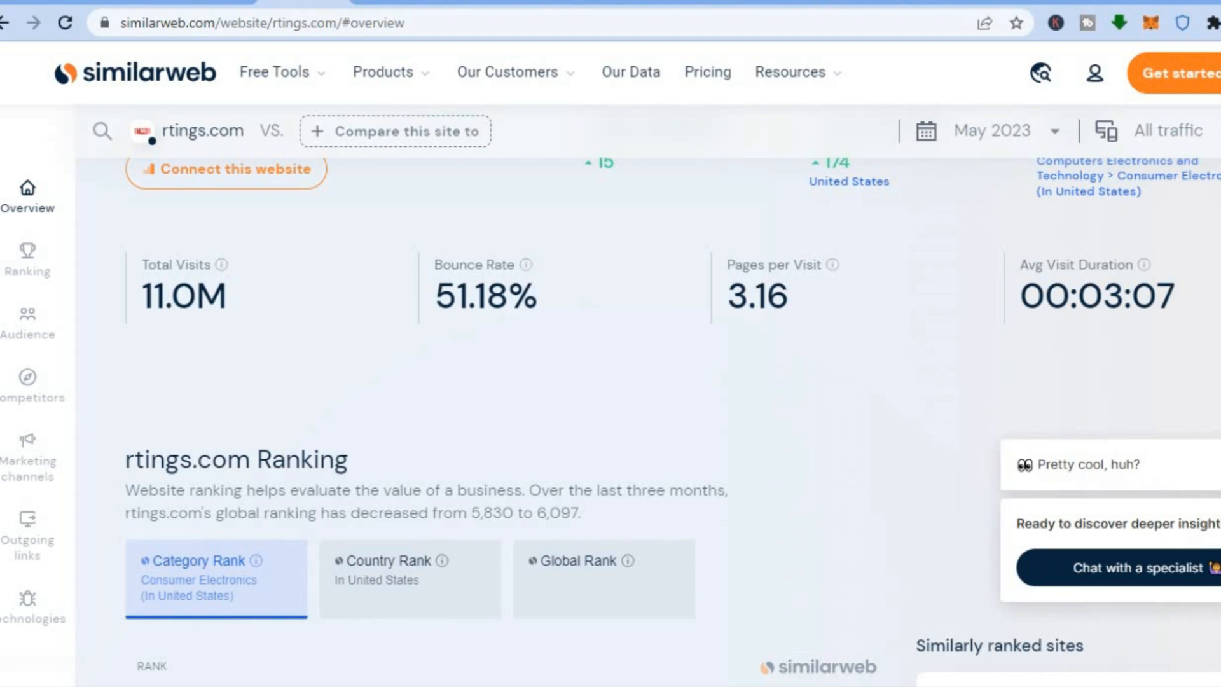
pyautogui.scroll(-2, 636, 419)
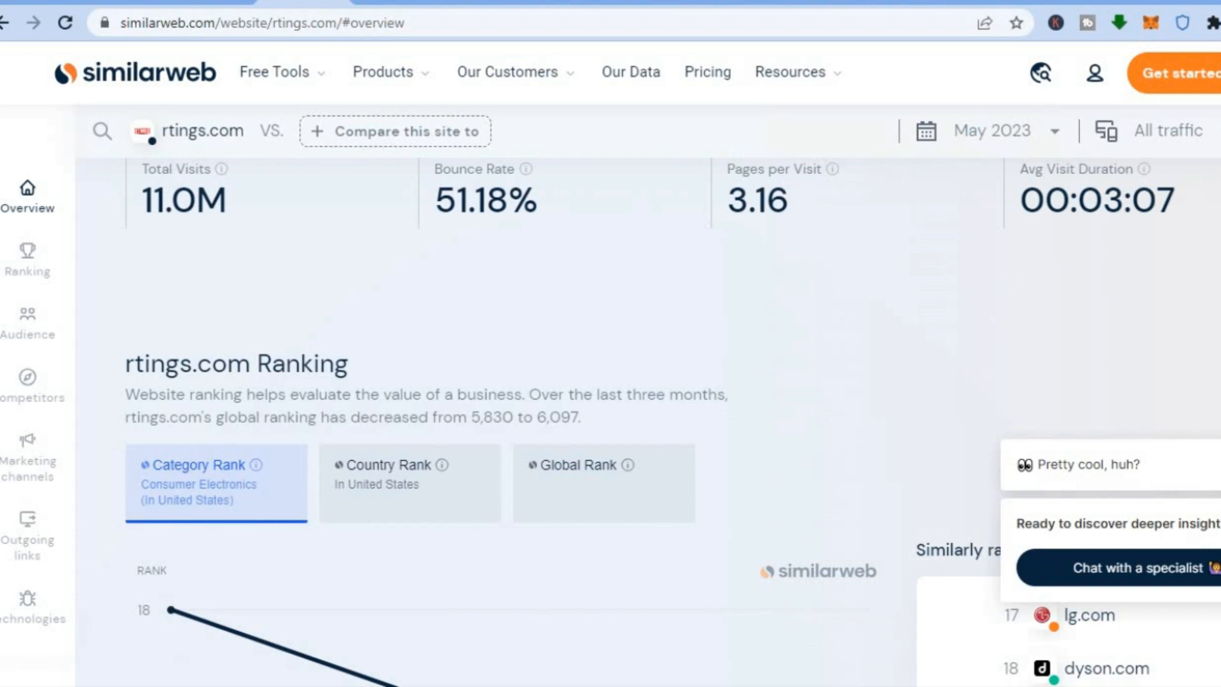
pyautogui.scroll(-5, 636, 420)
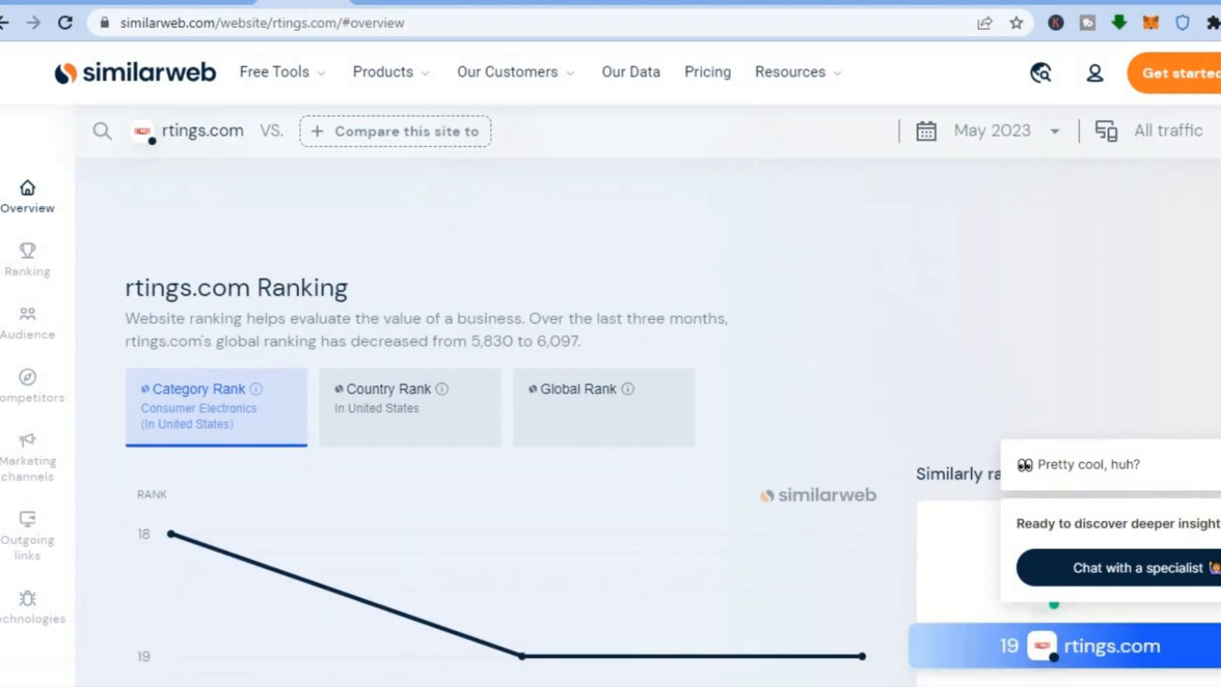
pyautogui.scroll(-13, 636, 420)
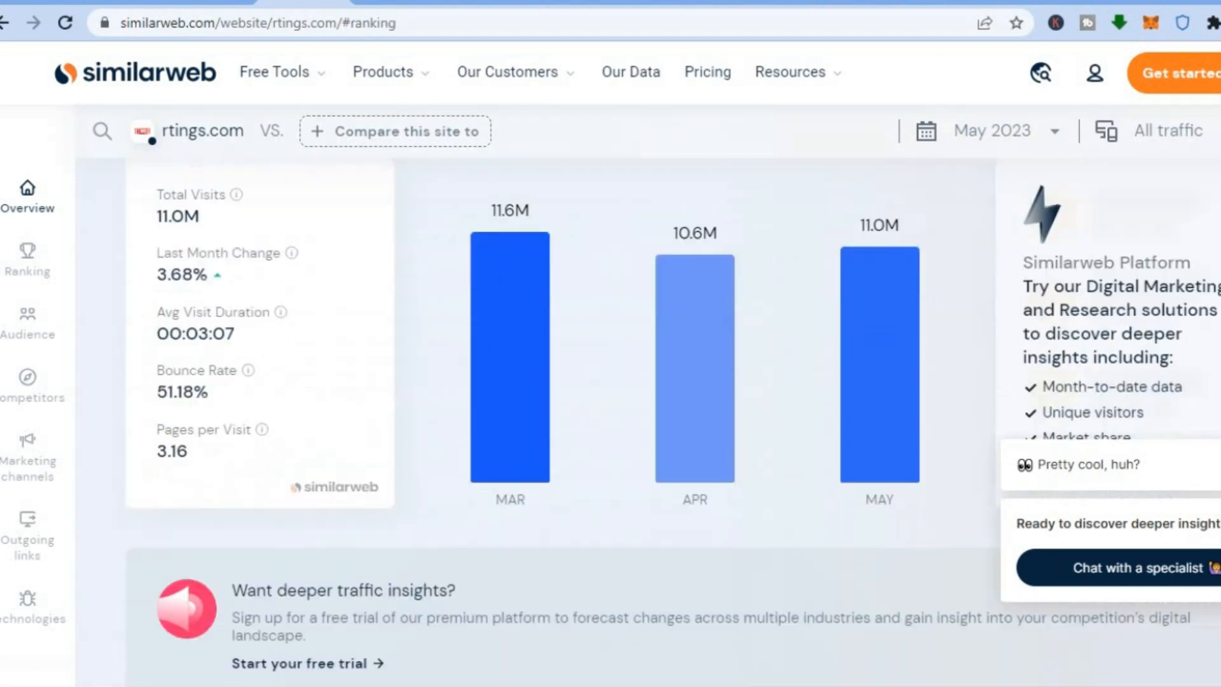
pyautogui.scroll(1, 636, 420)
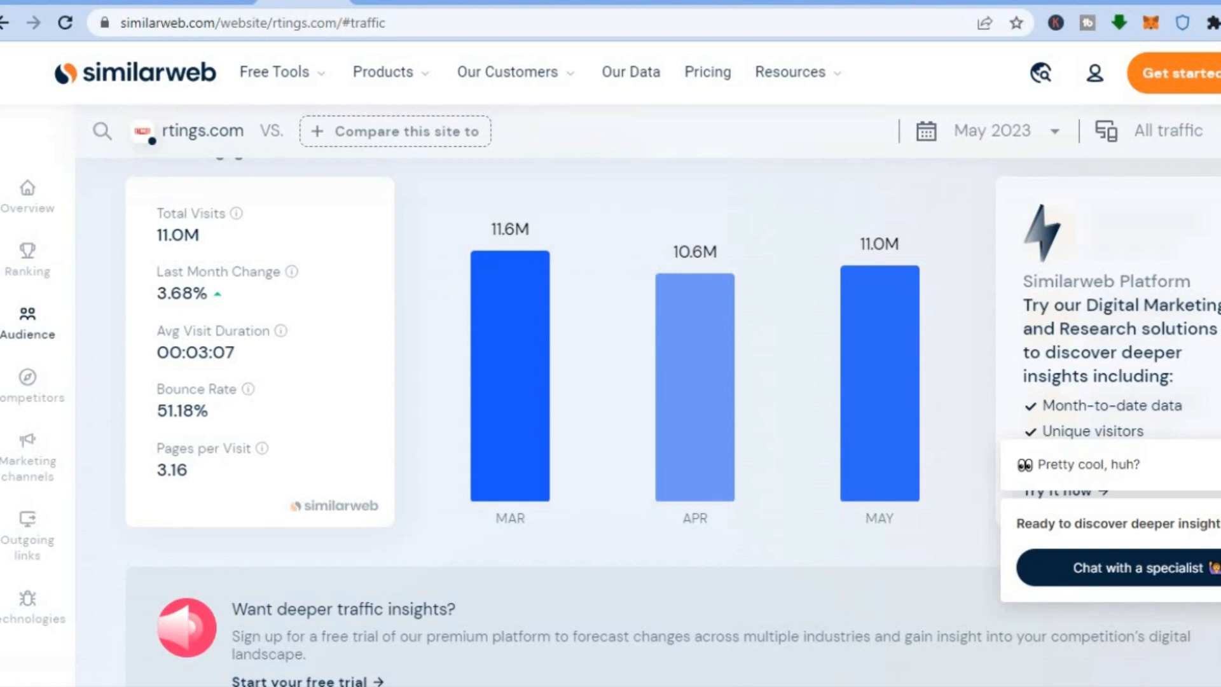
pyautogui.scroll(-15, 636, 420)
pyautogui.scroll(6, 636, 419)
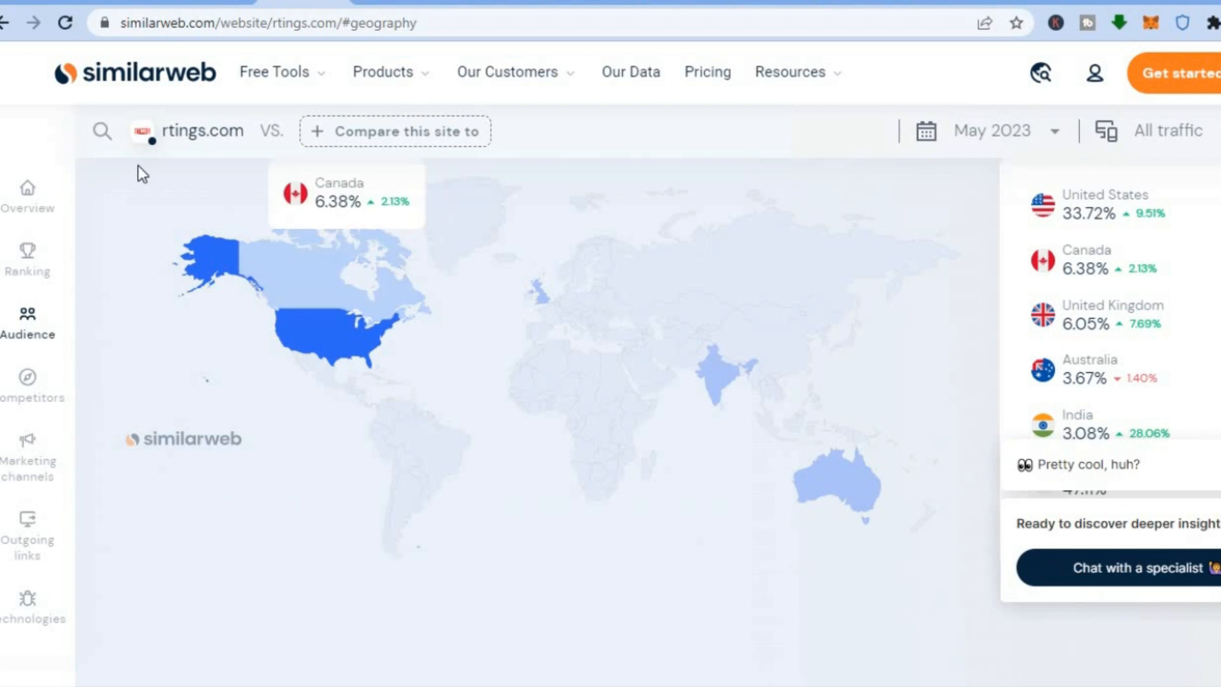
# Ask ChatGPT to "write an article including headers and subheading about the 5 best blenders for smoothies, including most quiet blenders and most affordable"
pyautogui.click(31, 1)
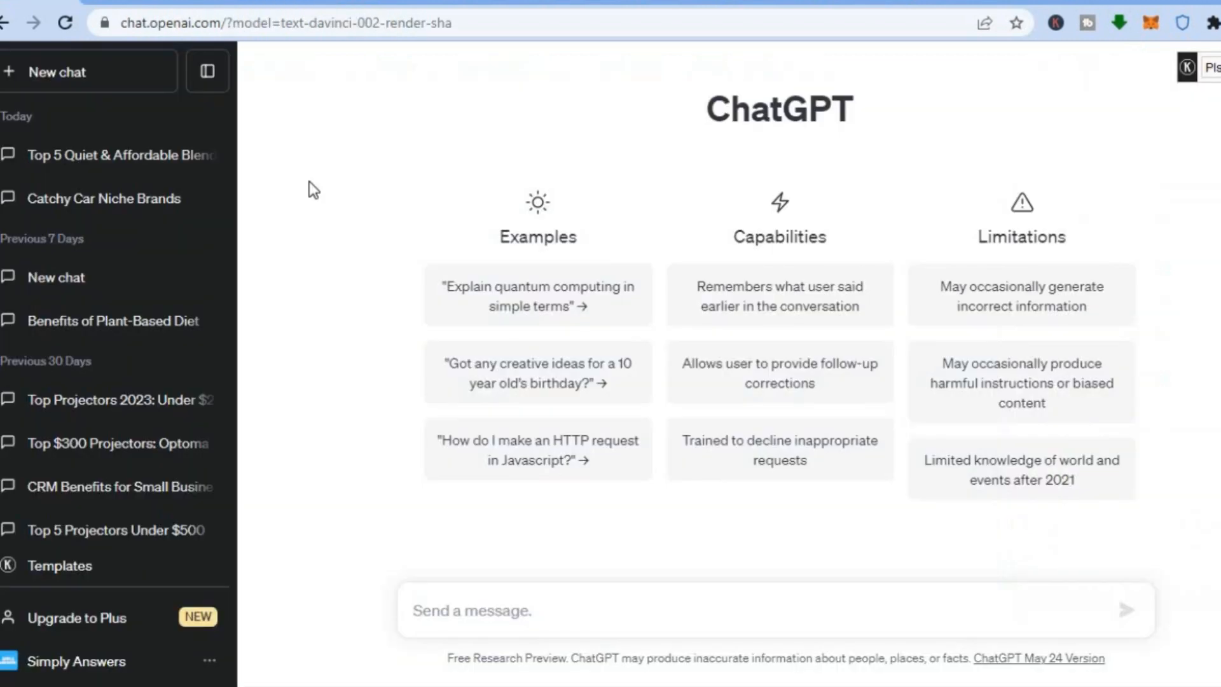
pyautogui.rightClick(460, 608)
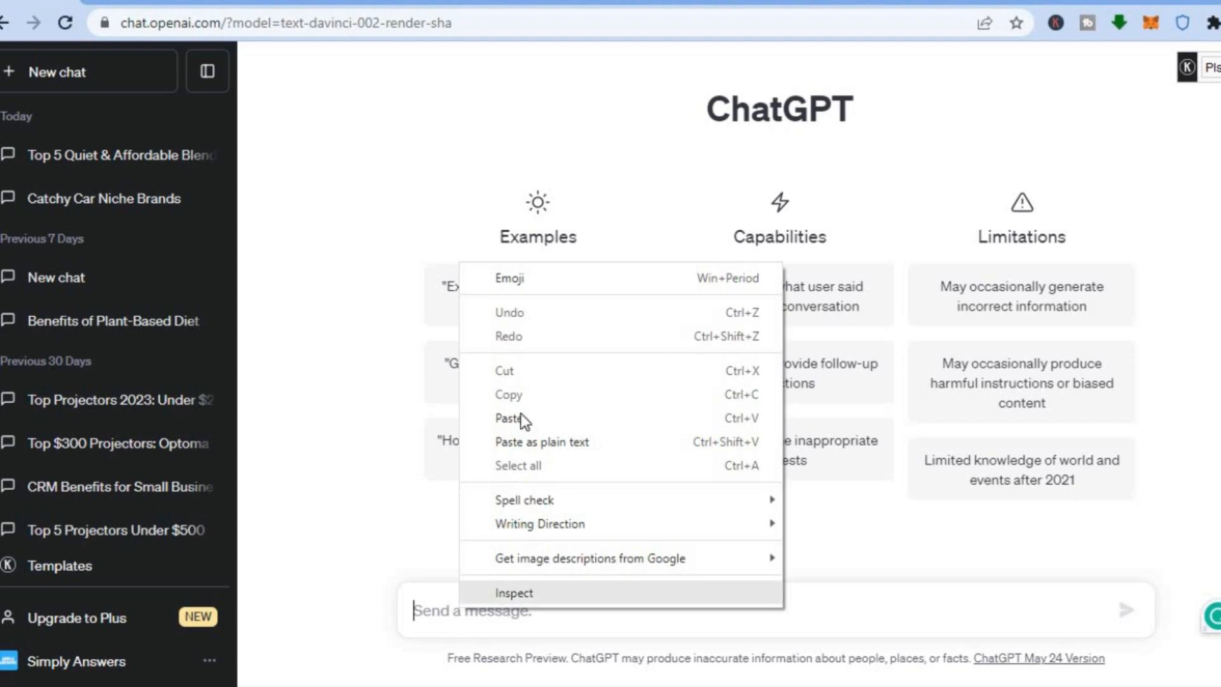
pyautogui.click(490, 417)
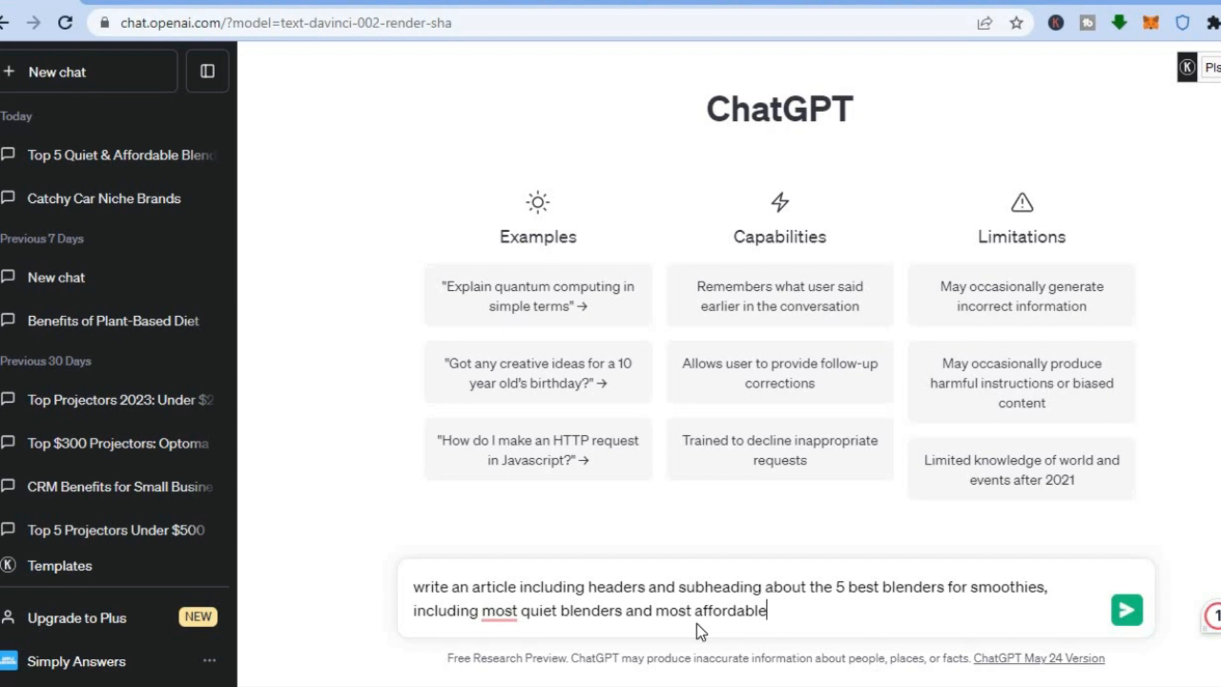
pyautogui.click(1125, 612)
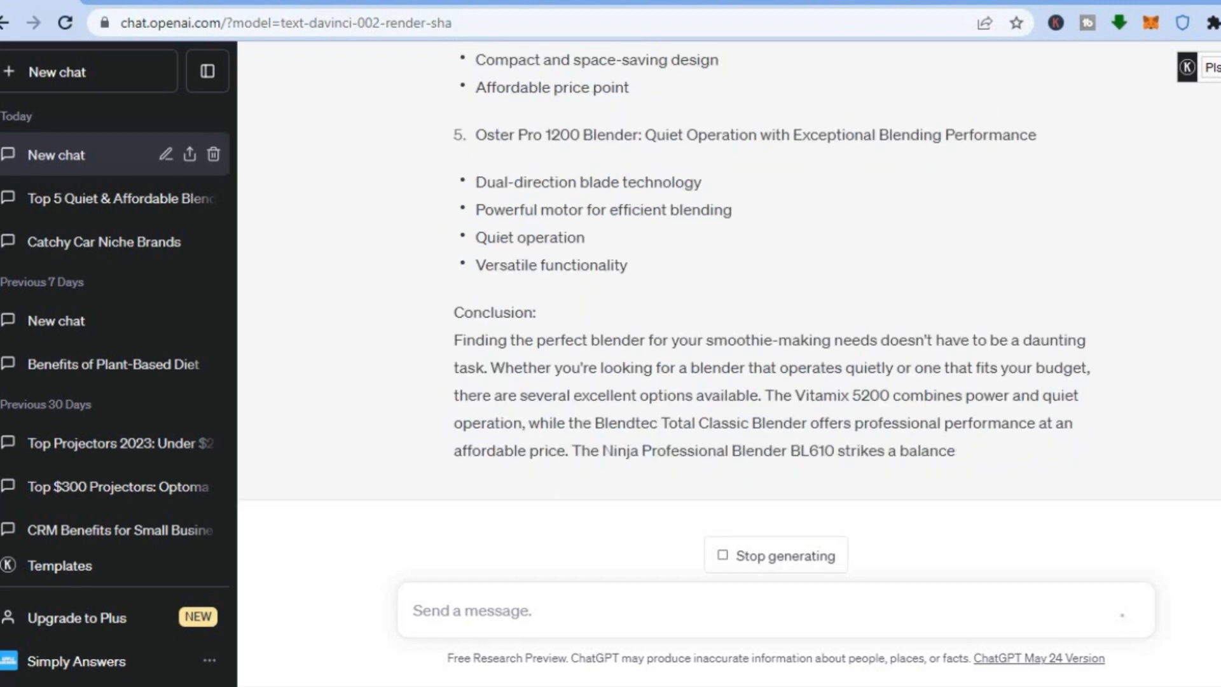
# Review the generated blender article from its title and introduction through the numbered product sections
pyautogui.scroll(6, 730, 305)
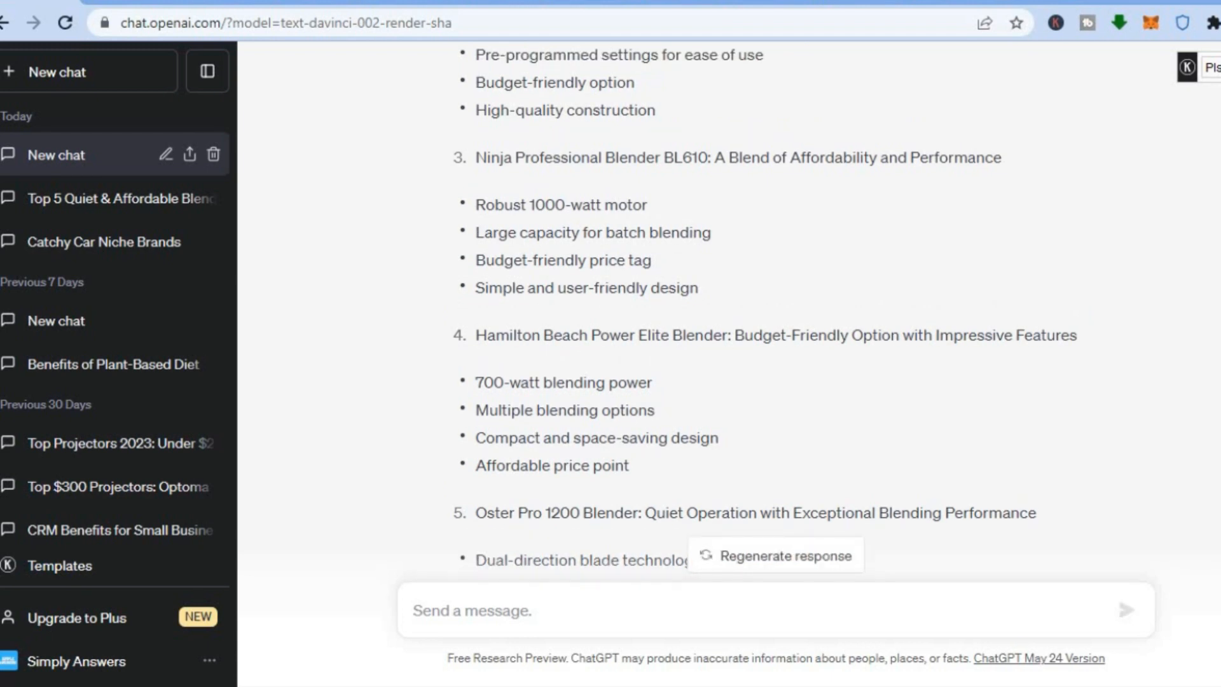
pyautogui.scroll(10, 884, 112)
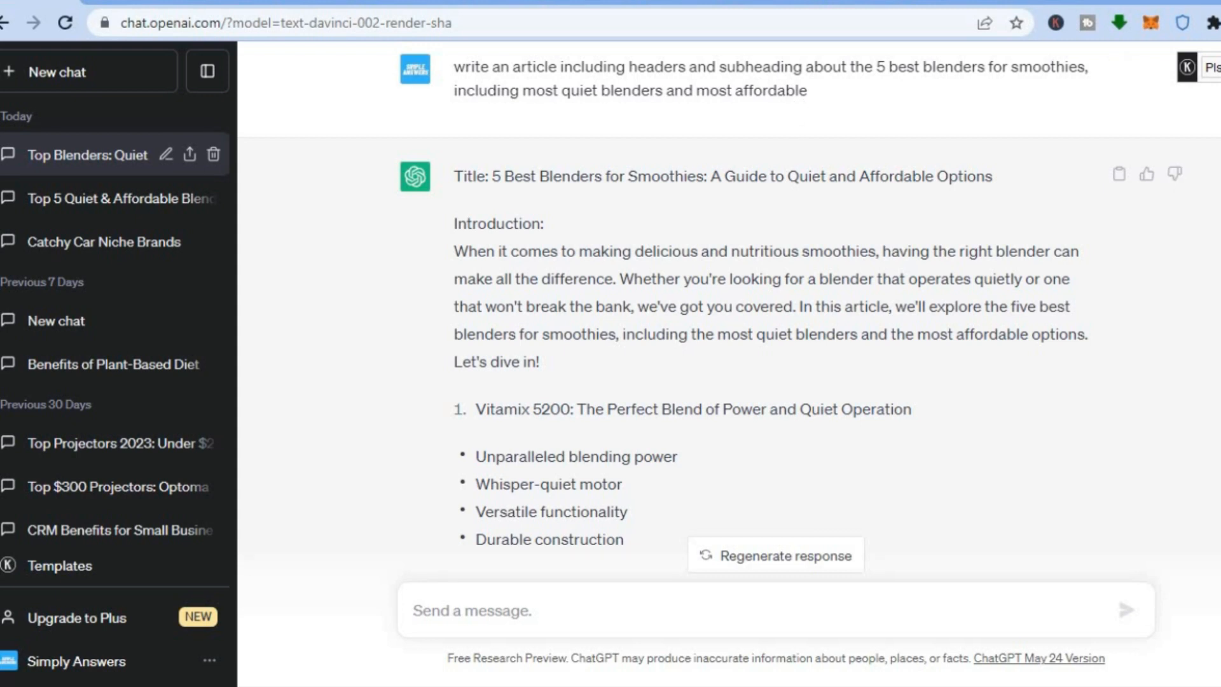
pyautogui.scroll(-1, 729, 310)
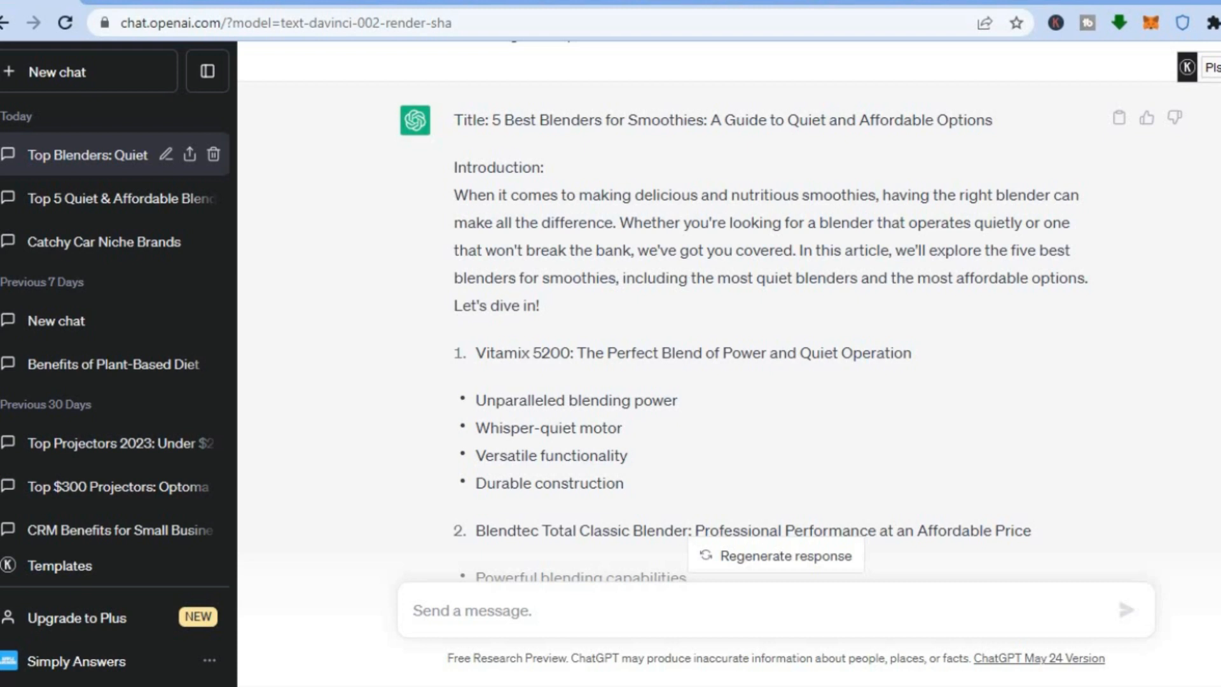
pyautogui.scroll(-3, 1014, 272)
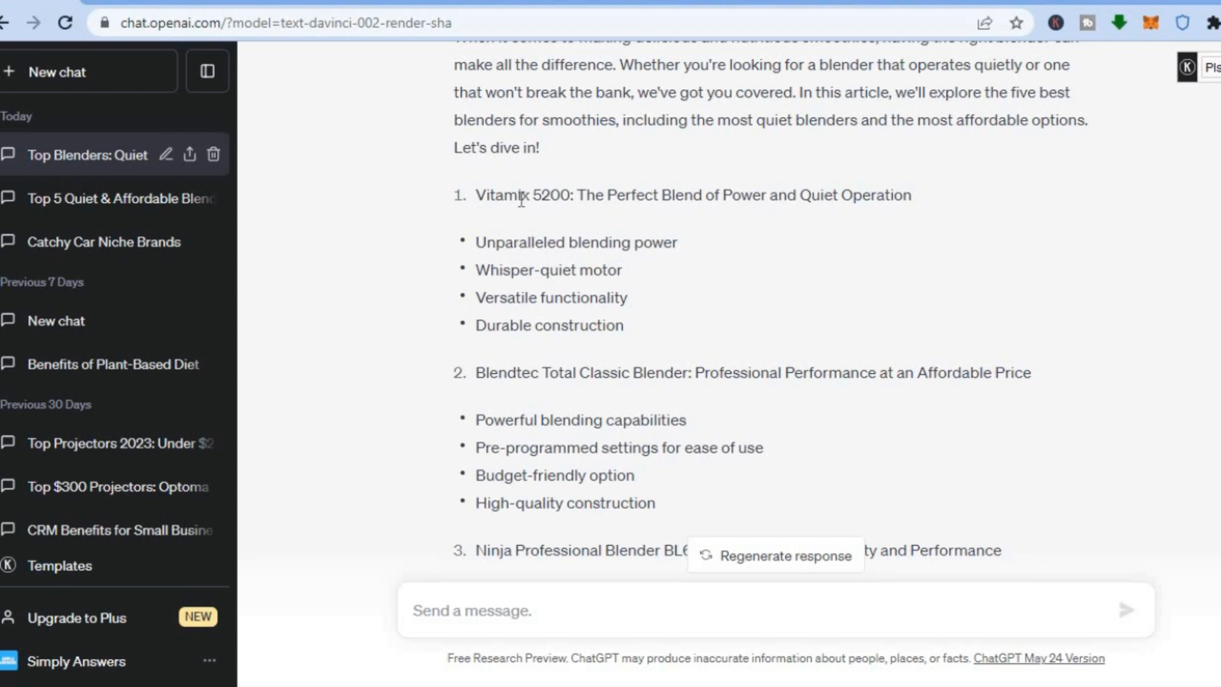
# Check the Oster Pro 1200 product page on Amazon and return to the start of the ChatGPT article
pyautogui.click(755, 3)
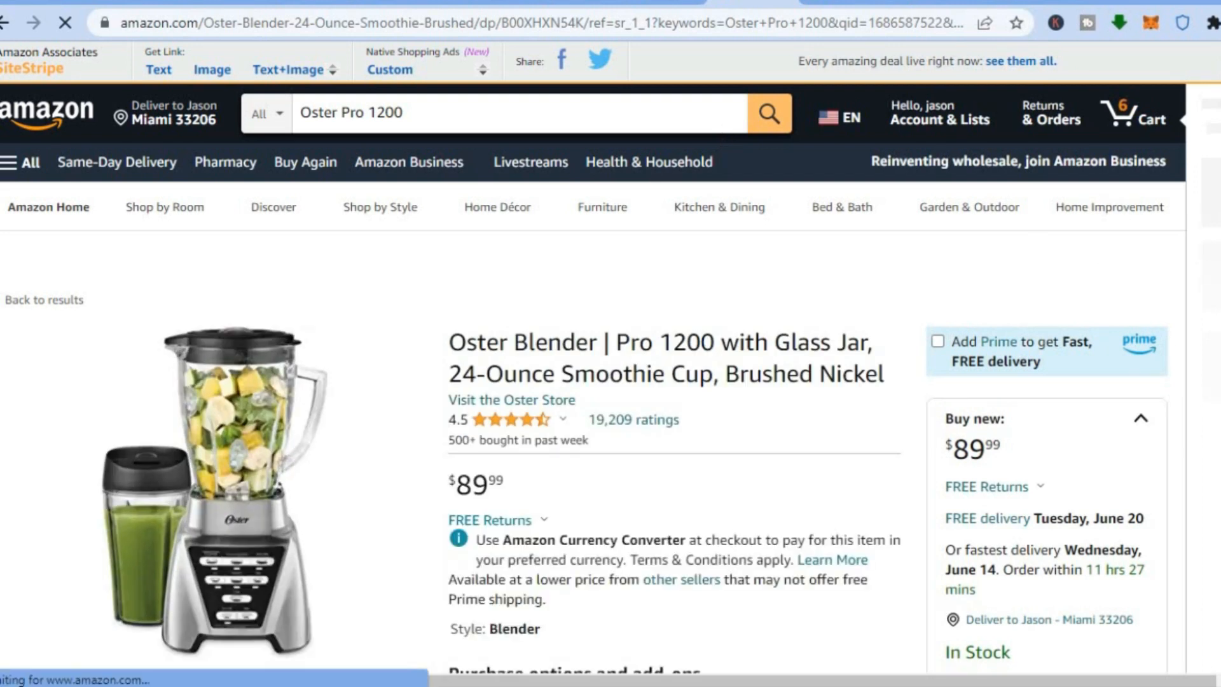
pyautogui.scroll(-5, 706, 127)
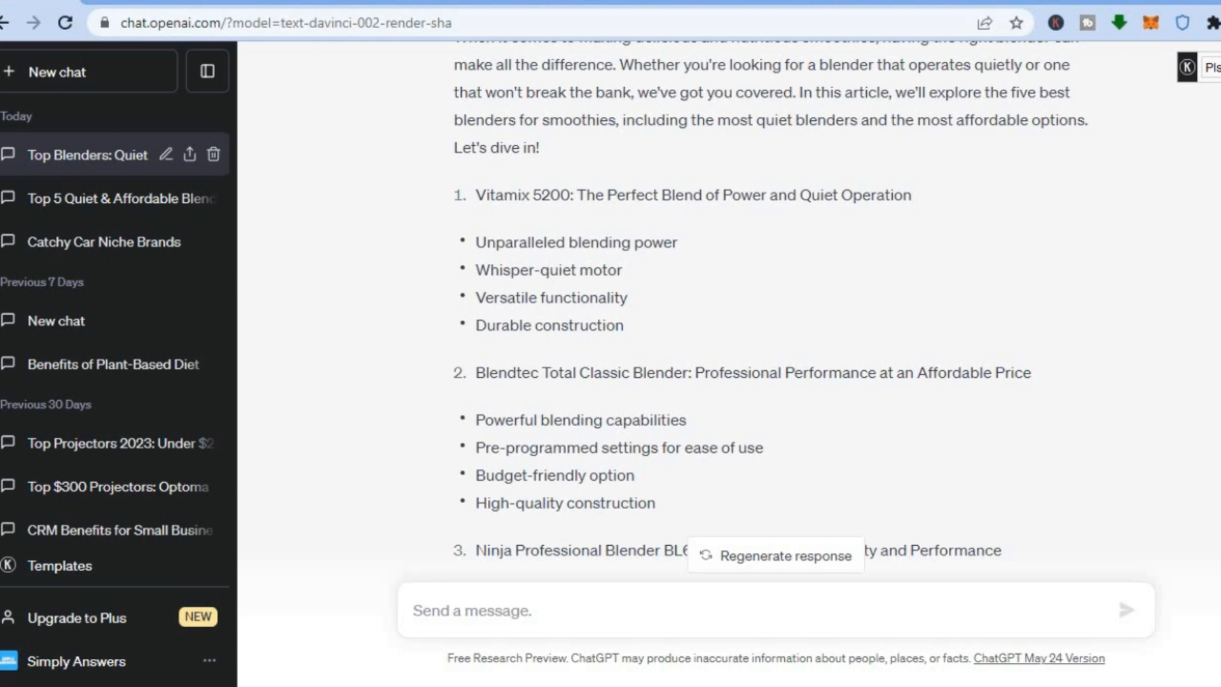
pyautogui.scroll(3, 711, 311)
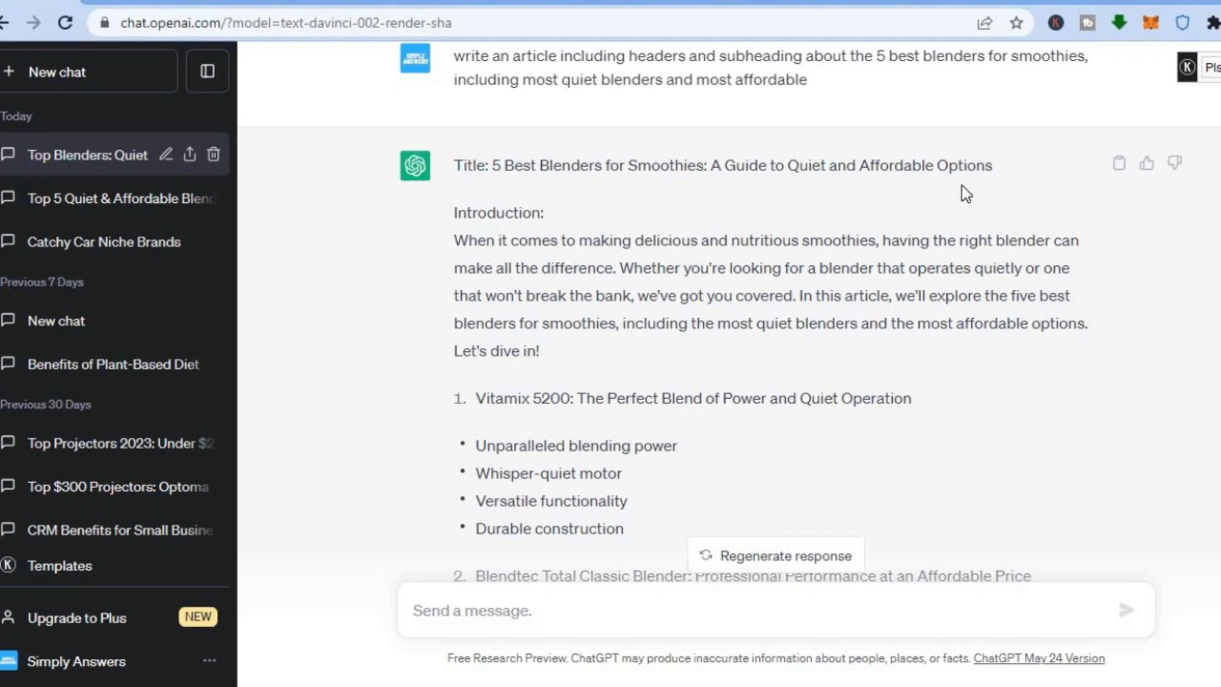
# Switch to ZeroGPT and examine the blender article's AI detection score and the passages highlighted as AI-generated
pyautogui.click(470, 2)
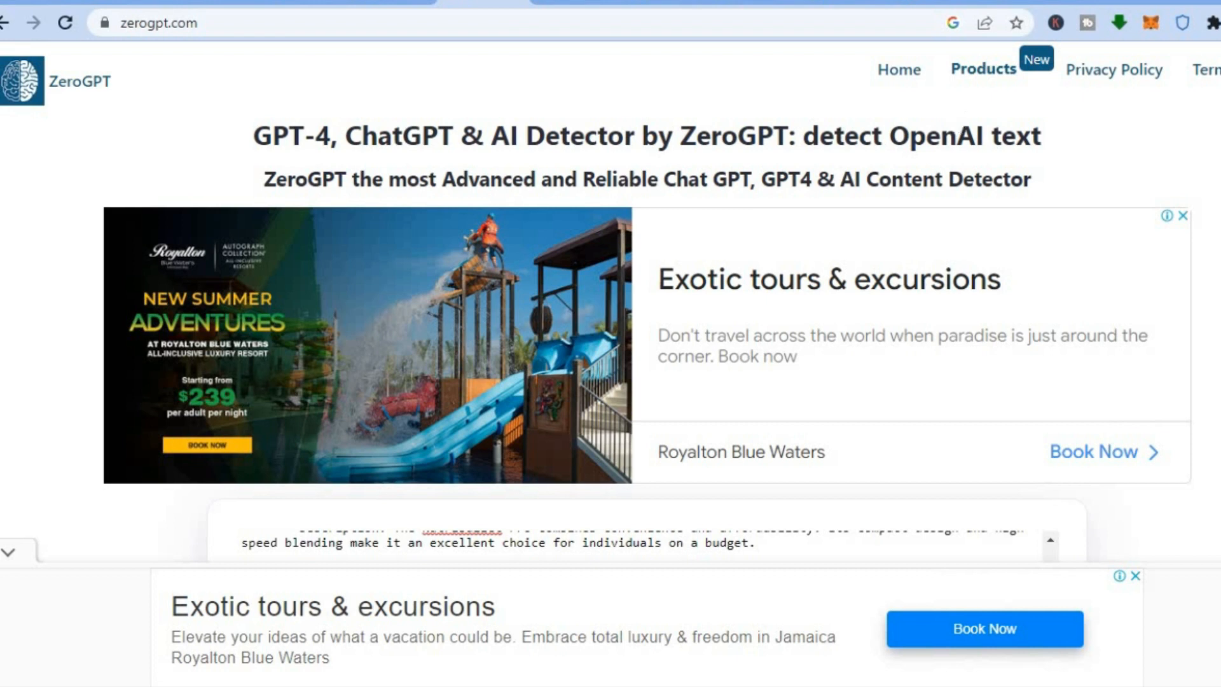
pyautogui.scroll(-2, 610, 299)
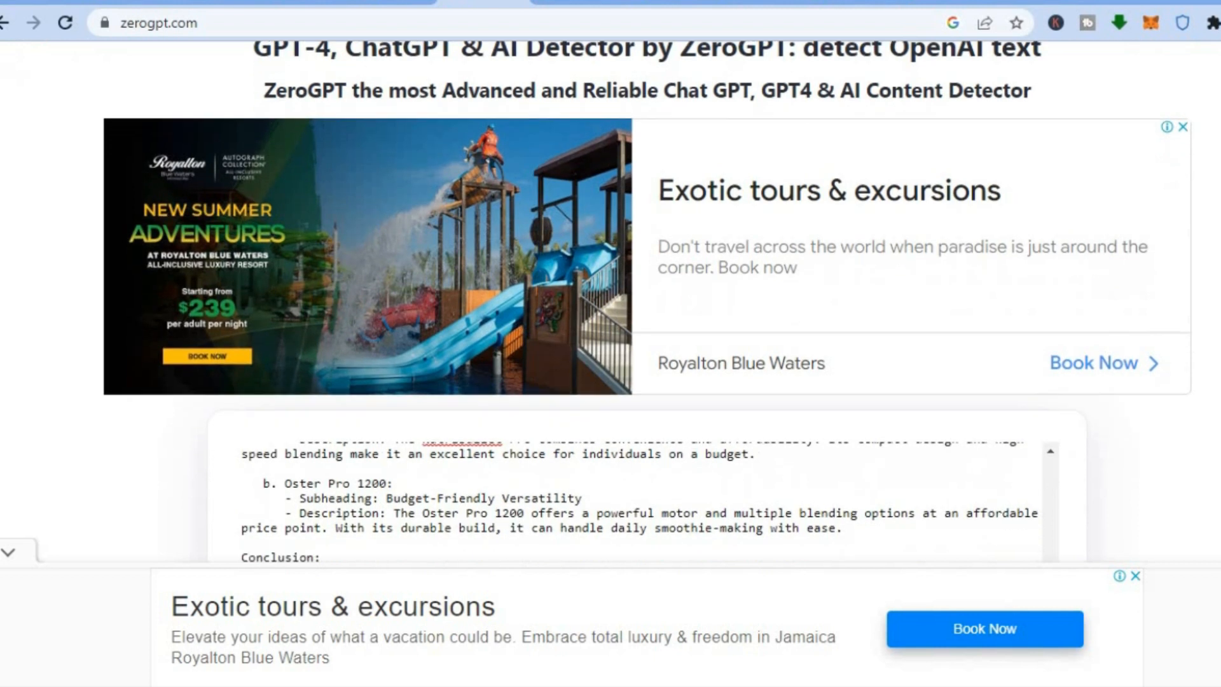
pyautogui.scroll(-4, 610, 299)
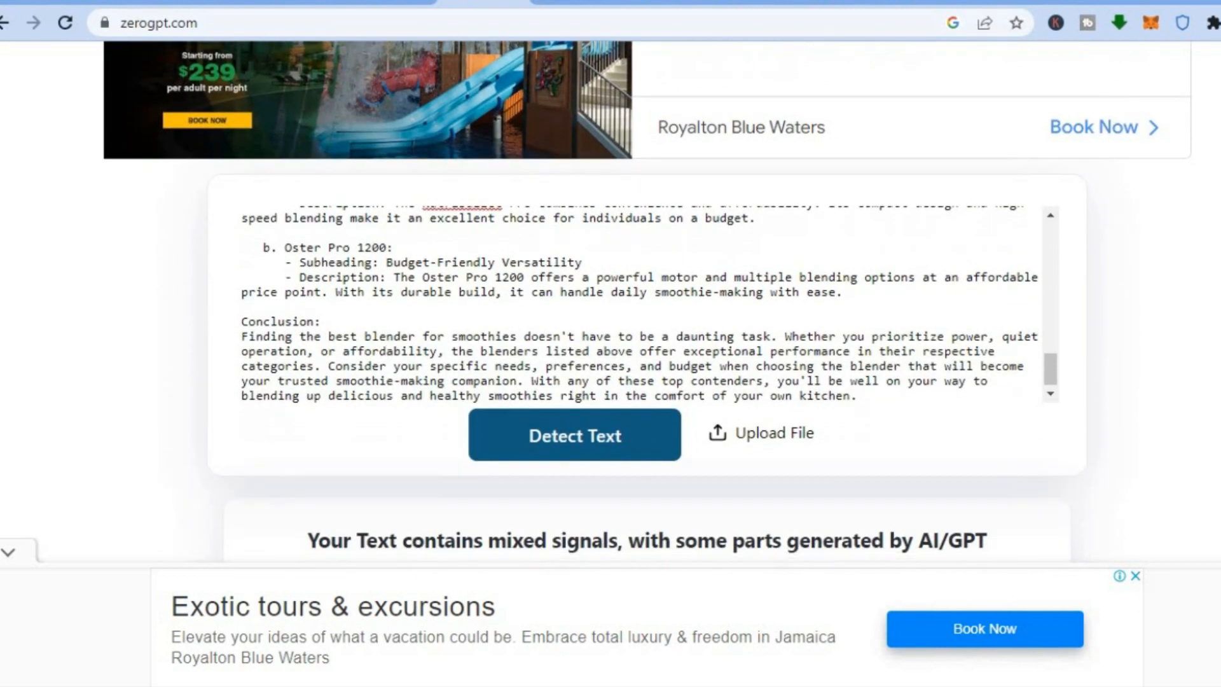
pyautogui.moveTo(1047, 365); pyautogui.dragTo(1055, 221)
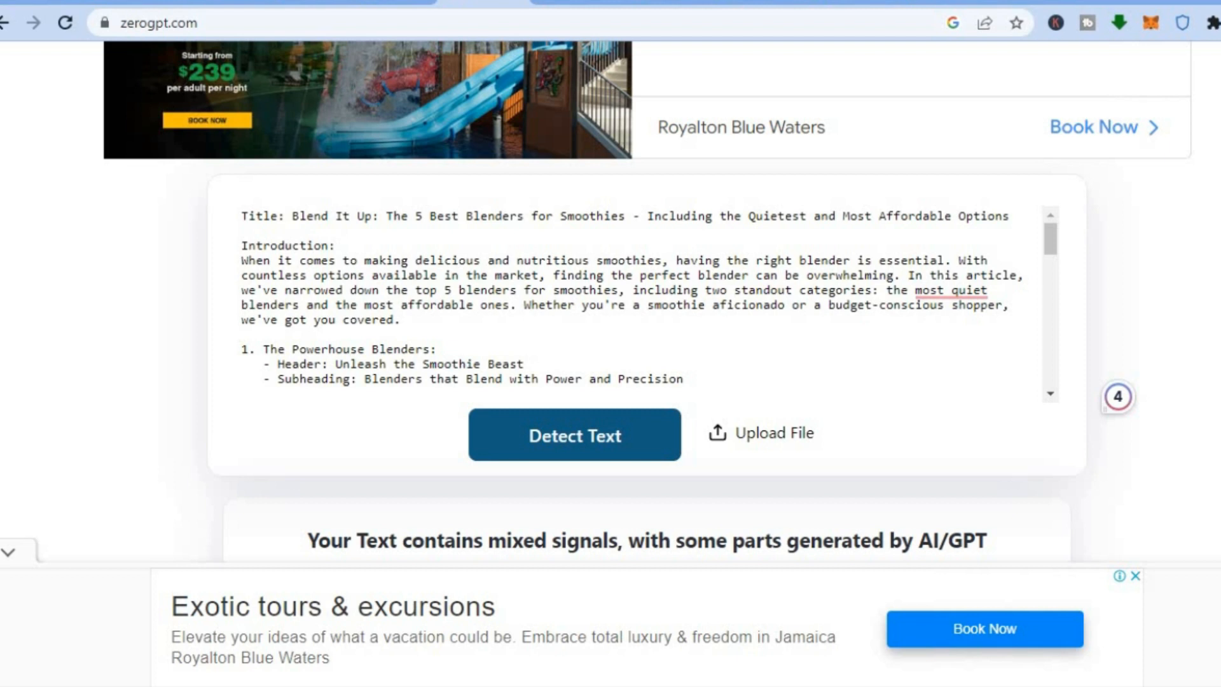
pyautogui.scroll(-1, 648, 296)
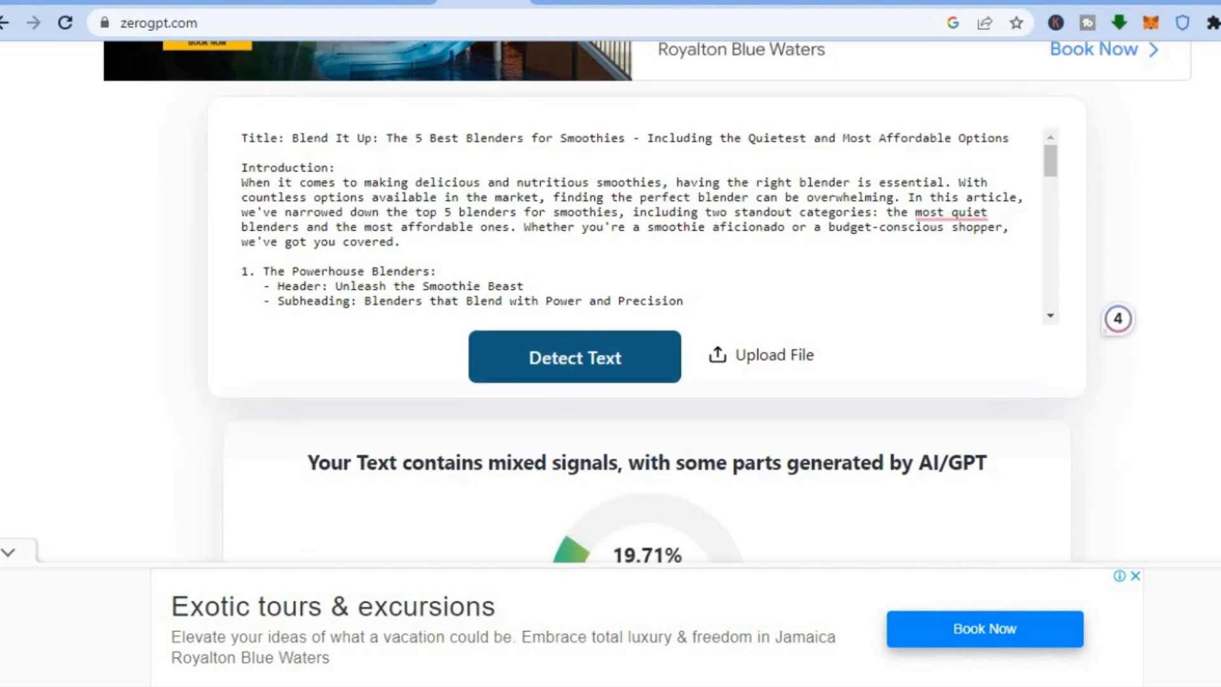
pyautogui.scroll(-3, 648, 296)
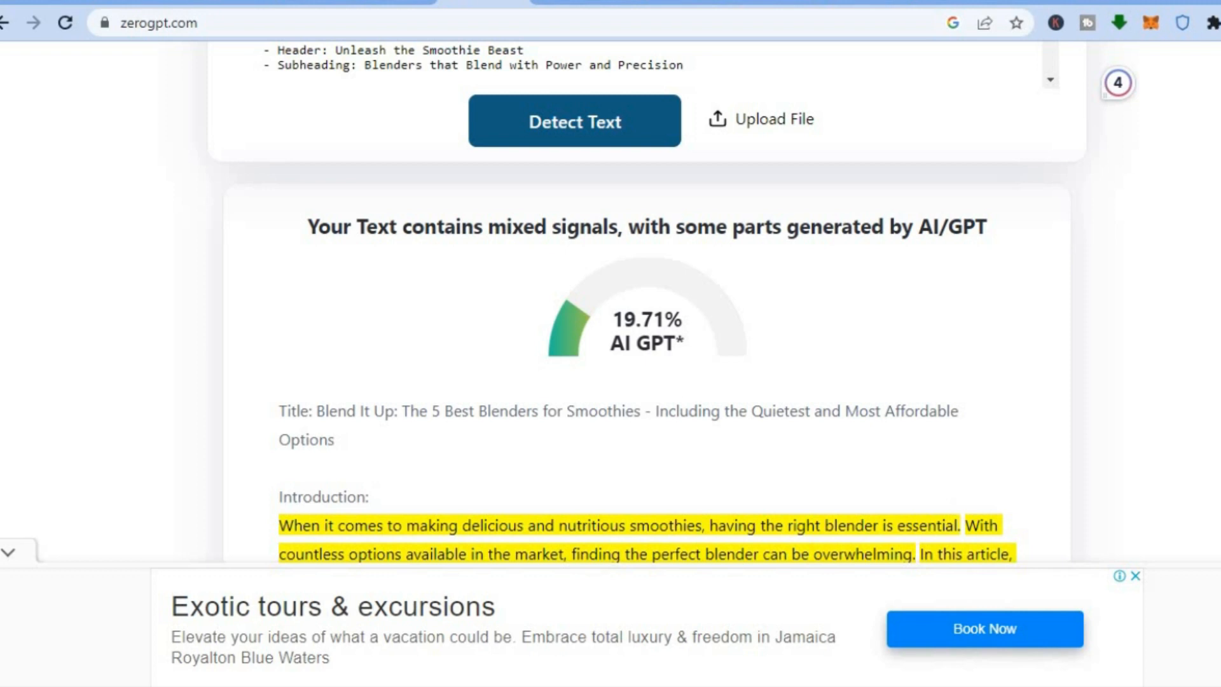
pyautogui.scroll(-5, 689, 261)
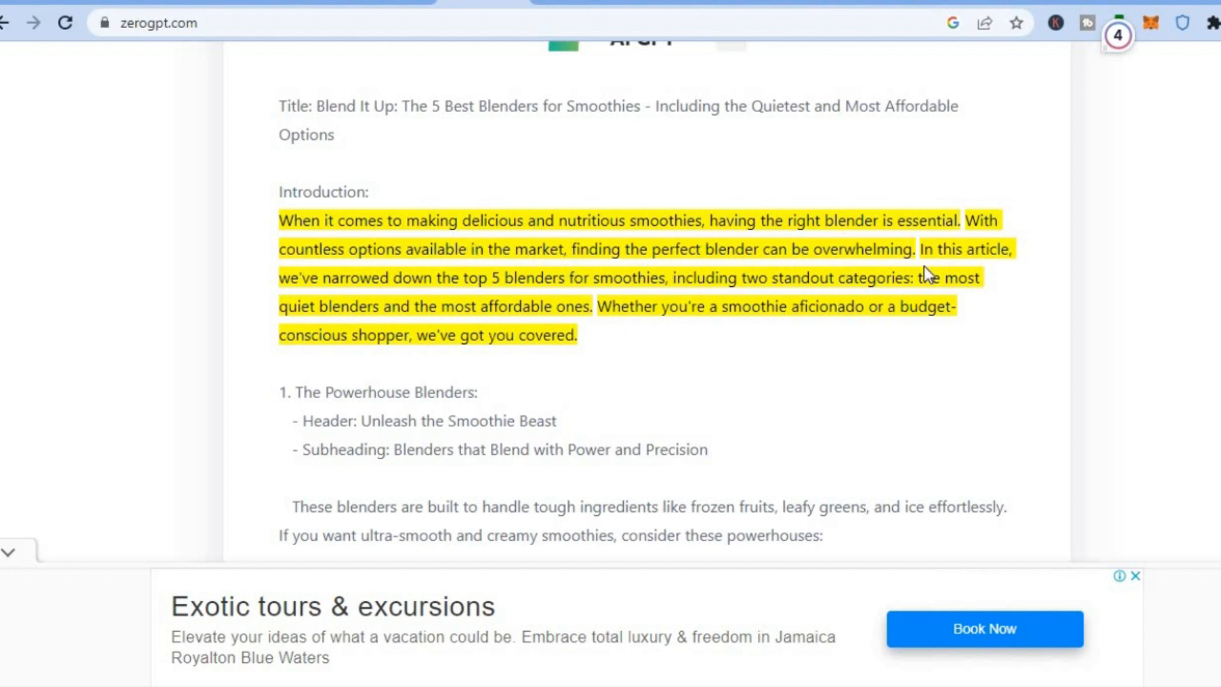
pyautogui.scroll(-15, 647, 299)
pyautogui.scroll(10, 648, 299)
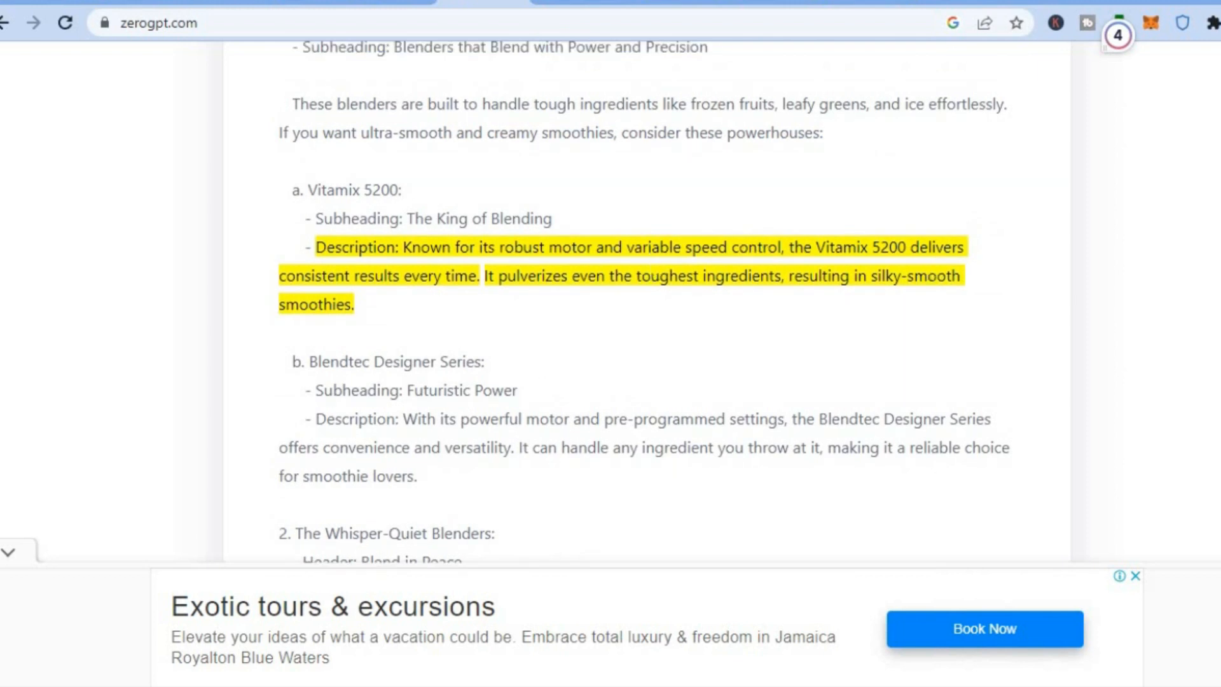
pyautogui.scroll(-8, 655, 238)
pyautogui.scroll(15, 654, 238)
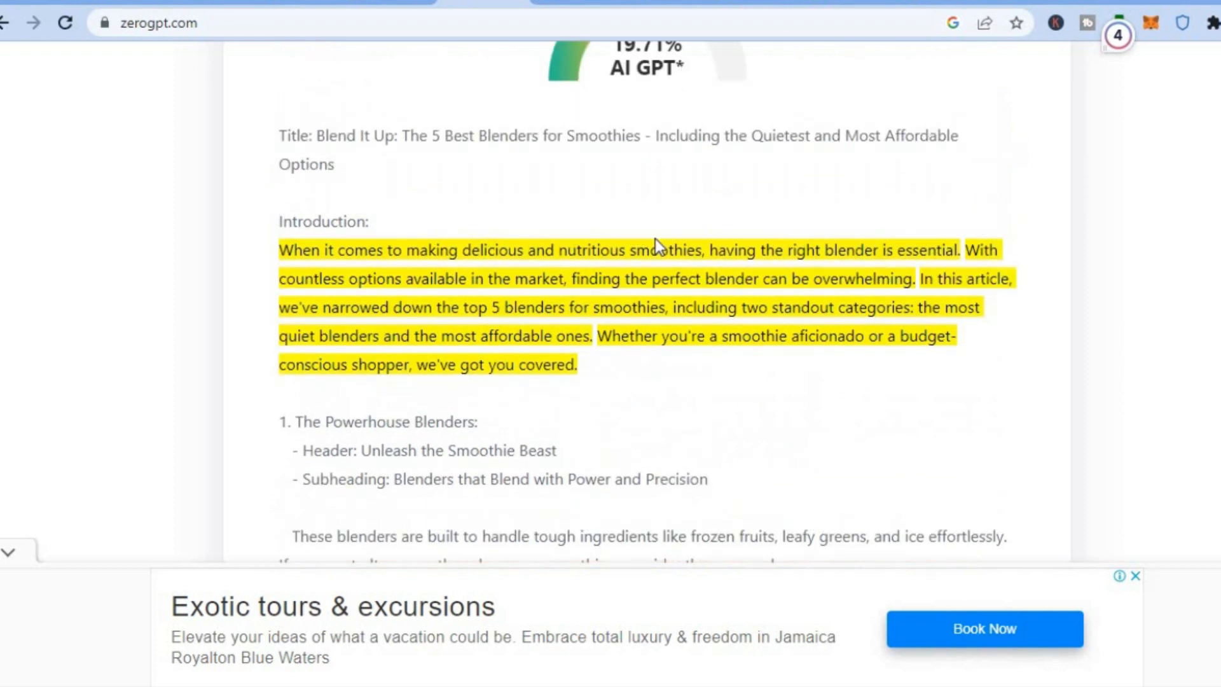
# Copy the highlighted introduction paragraph from the ZeroGPT detection results
pyautogui.moveTo(580, 366); pyautogui.dragTo(298, 254)
pyautogui.rightClick(296, 257)
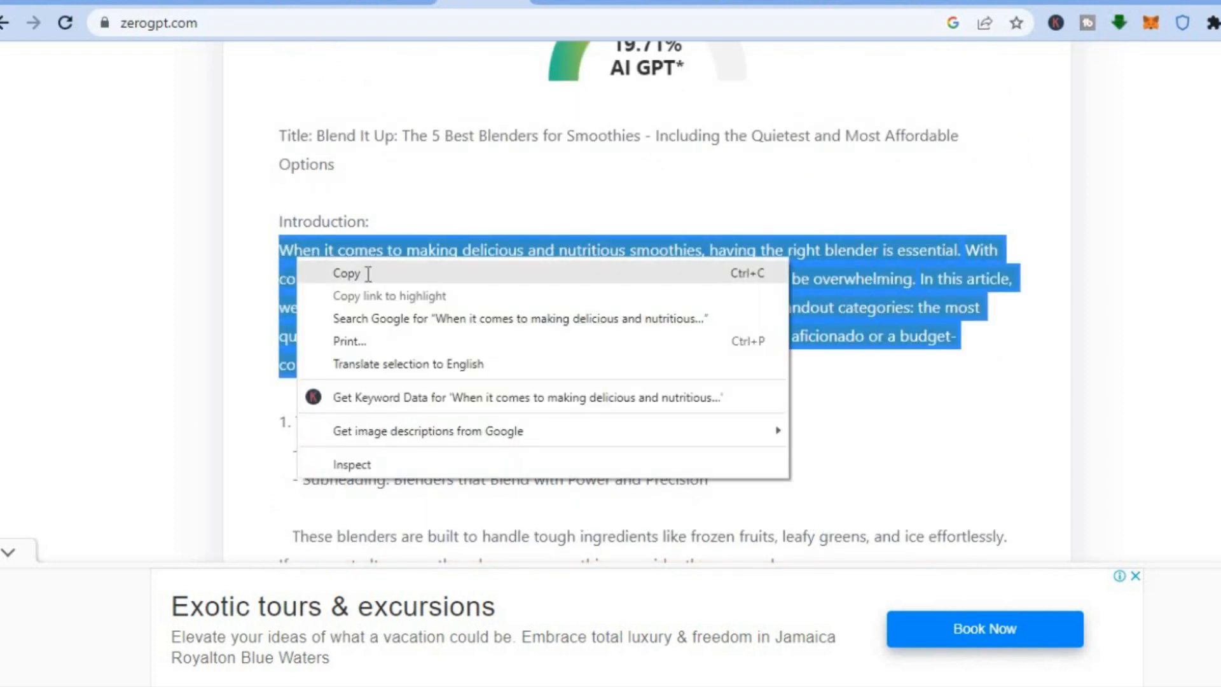
pyautogui.click(367, 274)
# Switch to QuillBot and paste the copied introduction into the Paraphraser's input text
pyautogui.click(562, 3)
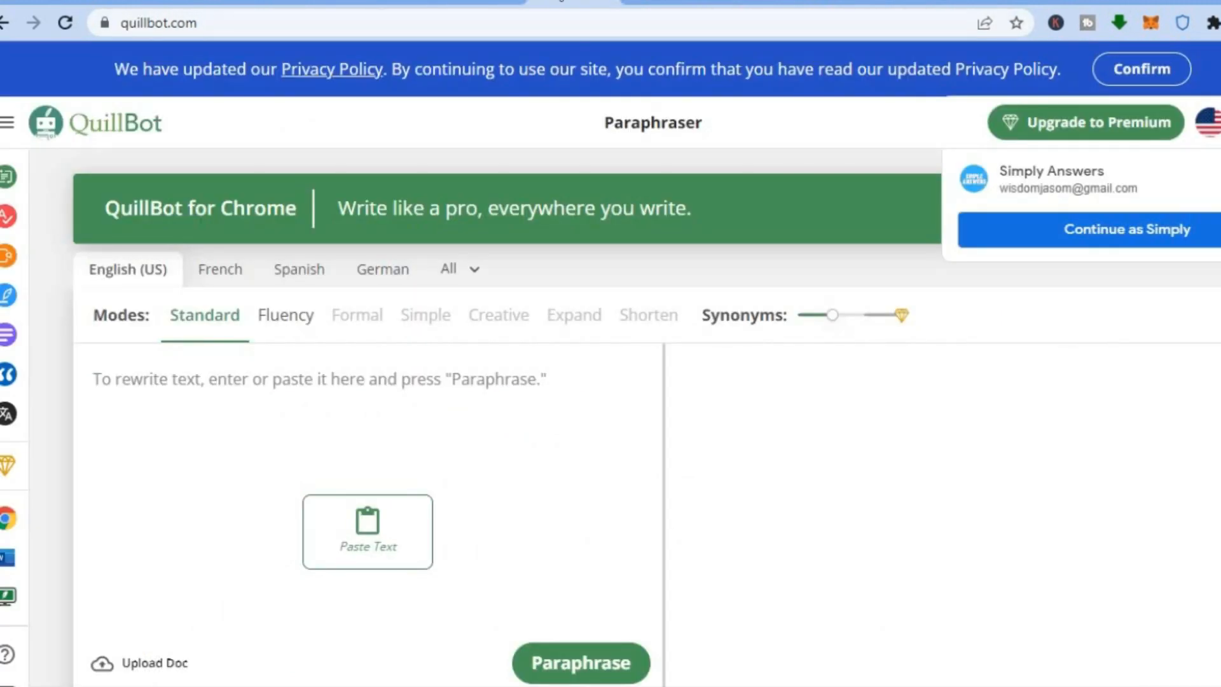
pyautogui.click(223, 379)
pyautogui.rightClick(225, 381)
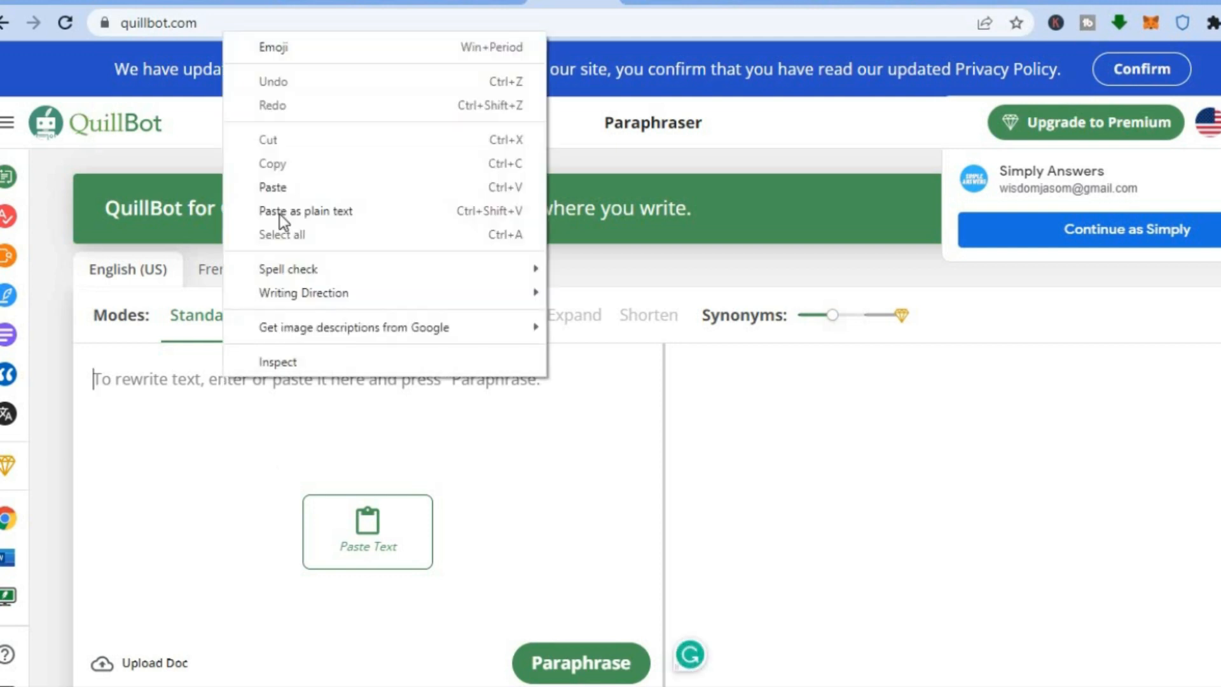
pyautogui.click(287, 184)
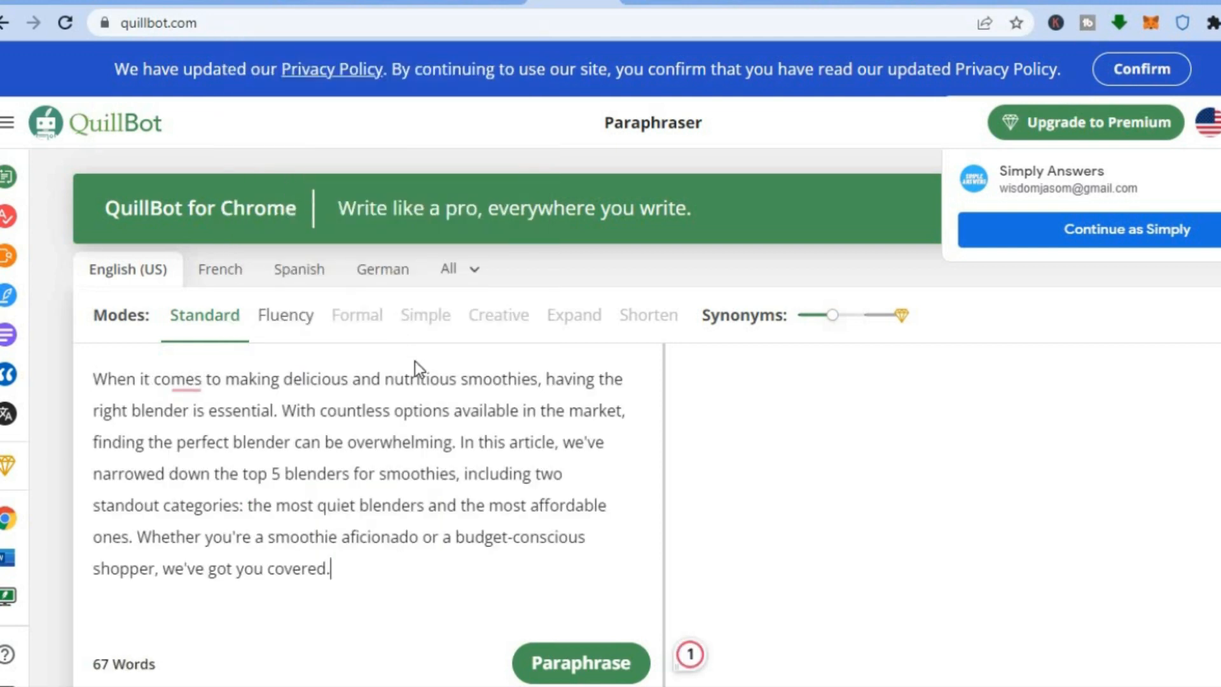
# Paraphrase the introduction in Standard mode, copy the rewritten text and return to ZeroGPT
pyautogui.click(591, 665)
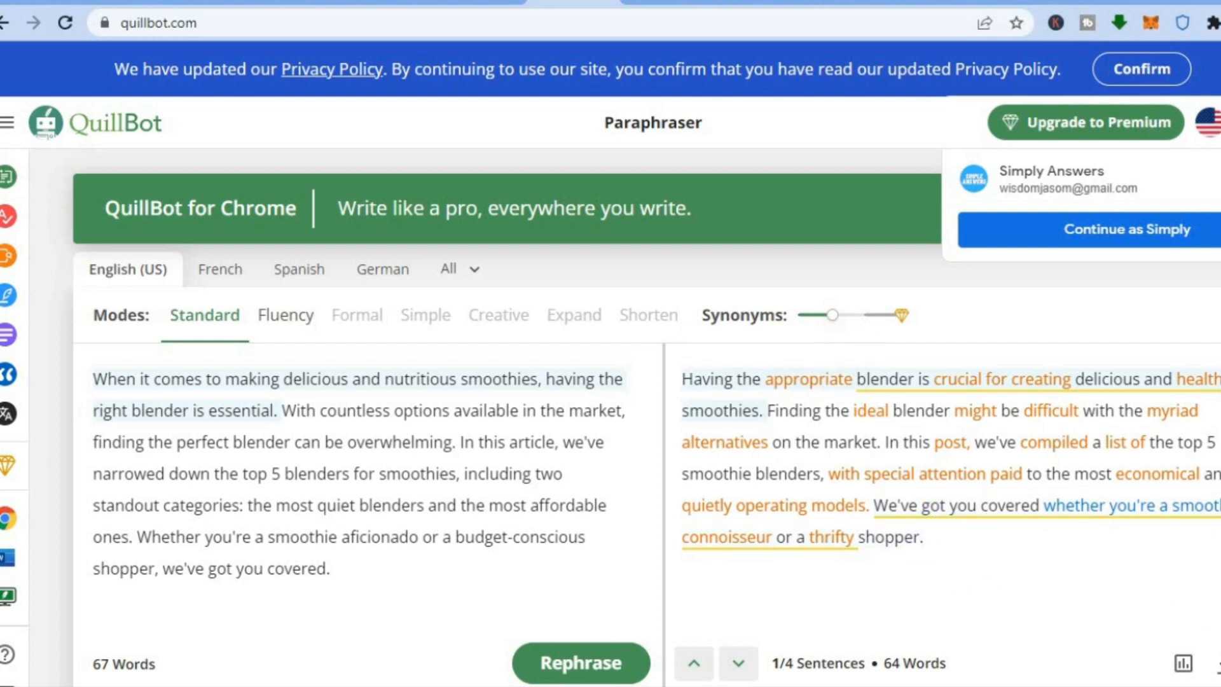
pyautogui.click(1219, 663)
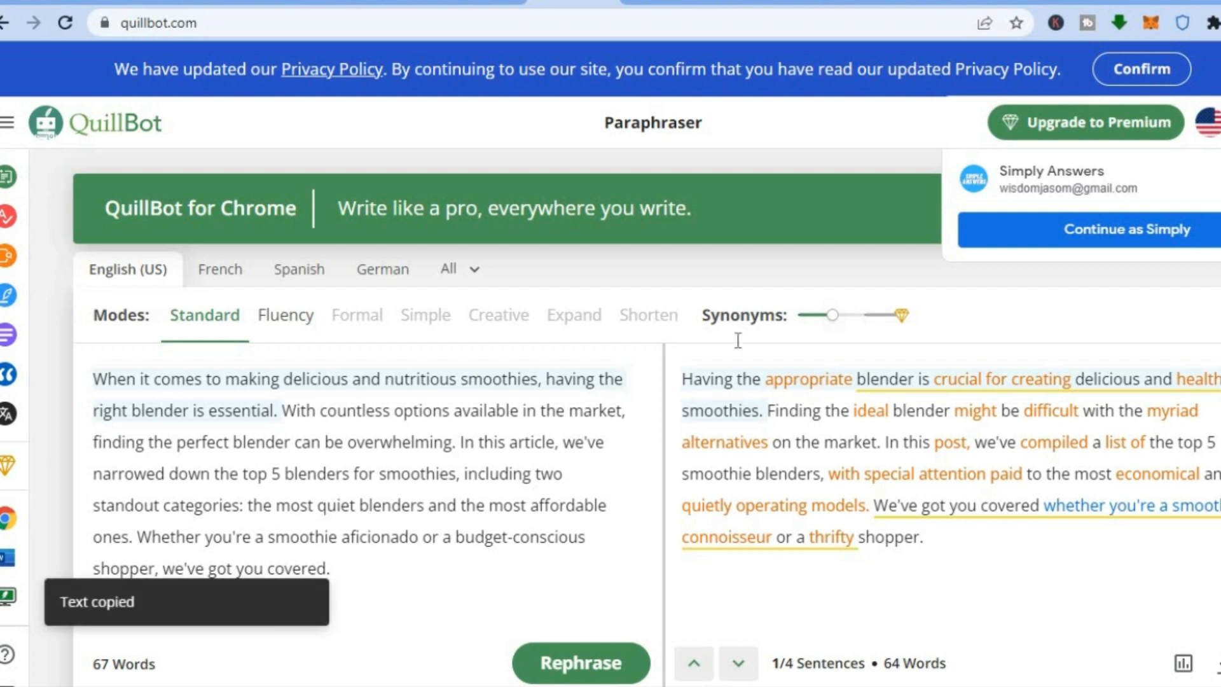
pyautogui.click(486, 4)
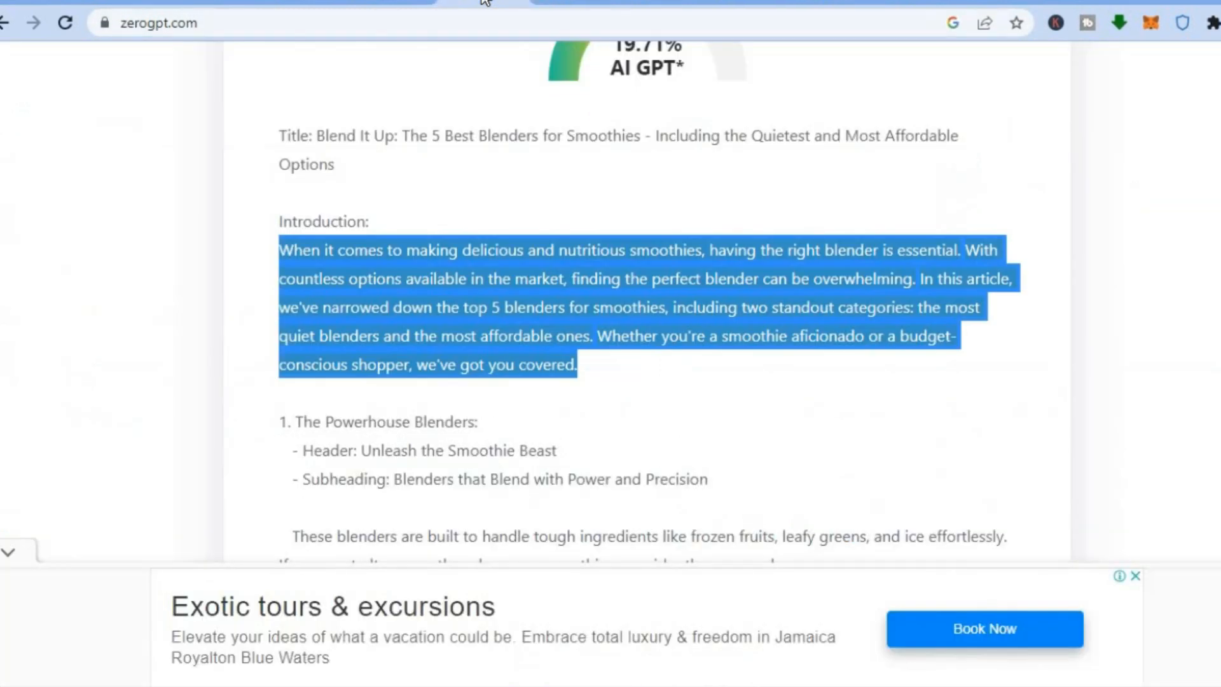
pyautogui.click(580, 365)
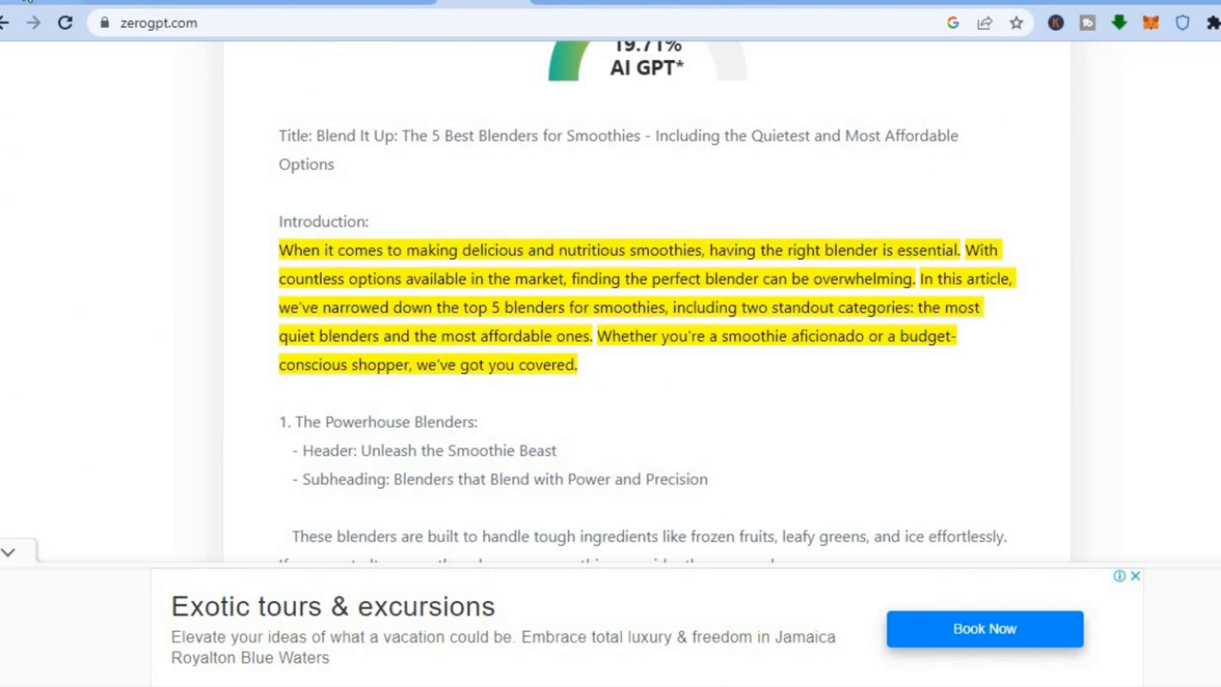
pyautogui.click(32, 2)
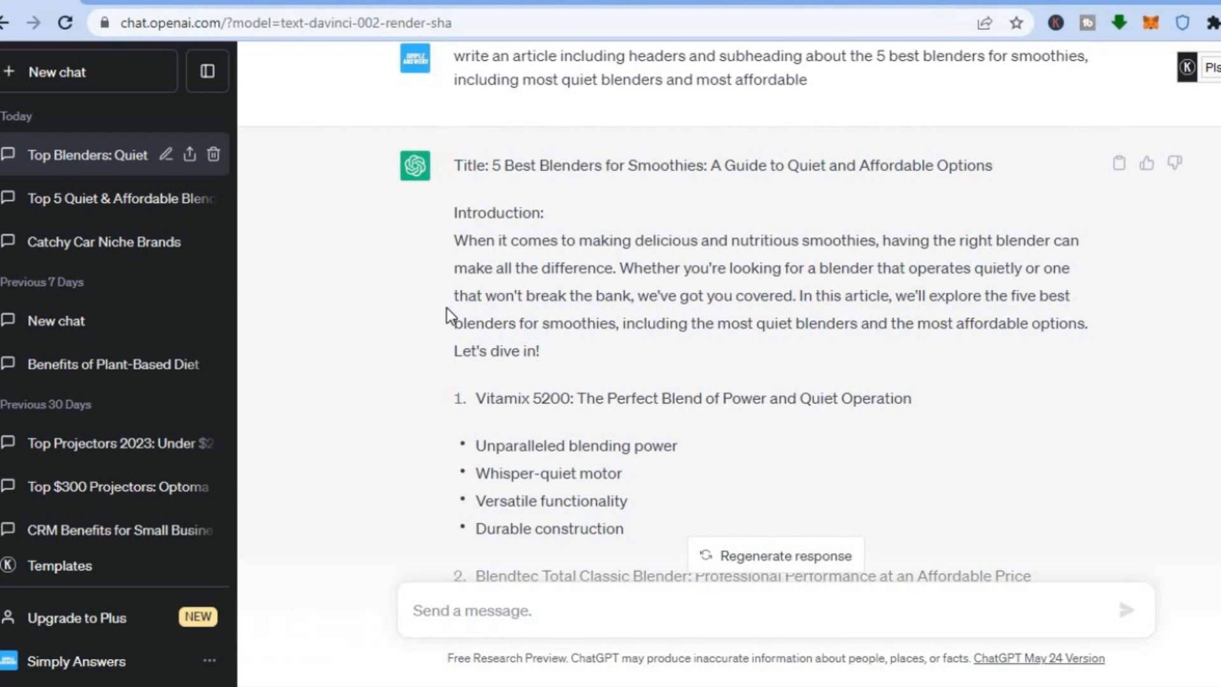
pyautogui.click(482, 4)
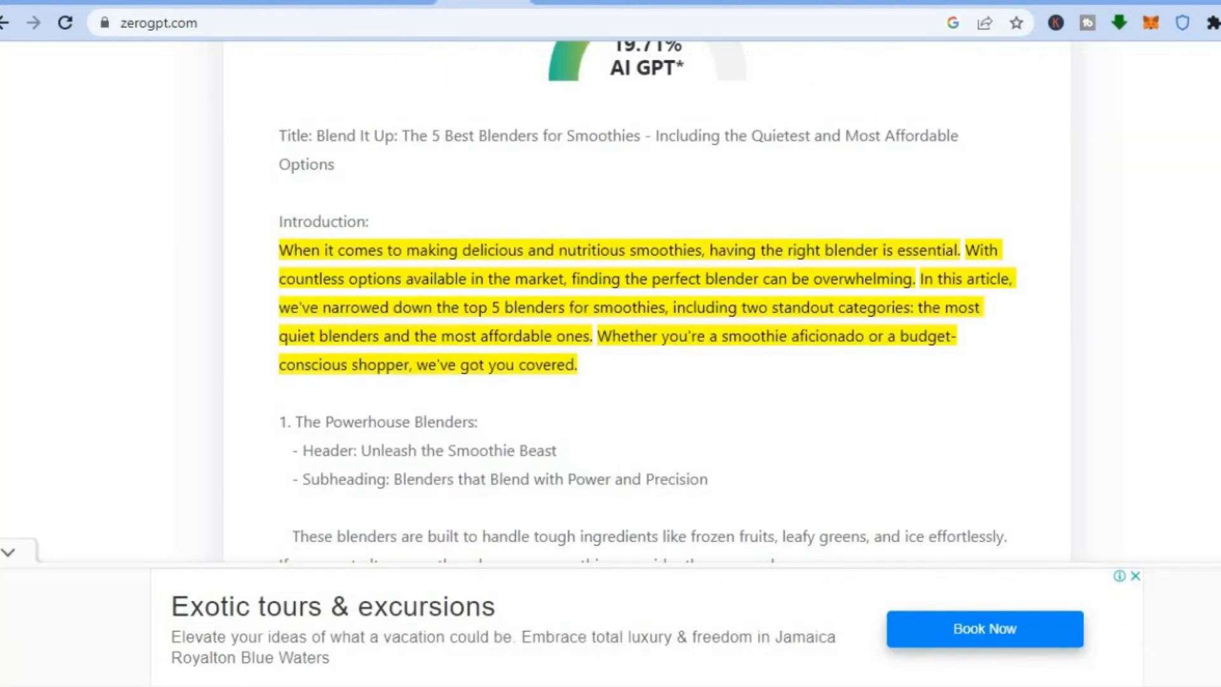
# Replace the introduction paragraph in ZeroGPT's input text with the paraphrased version copied from QuillBot
pyautogui.scroll(-20, 647, 299)
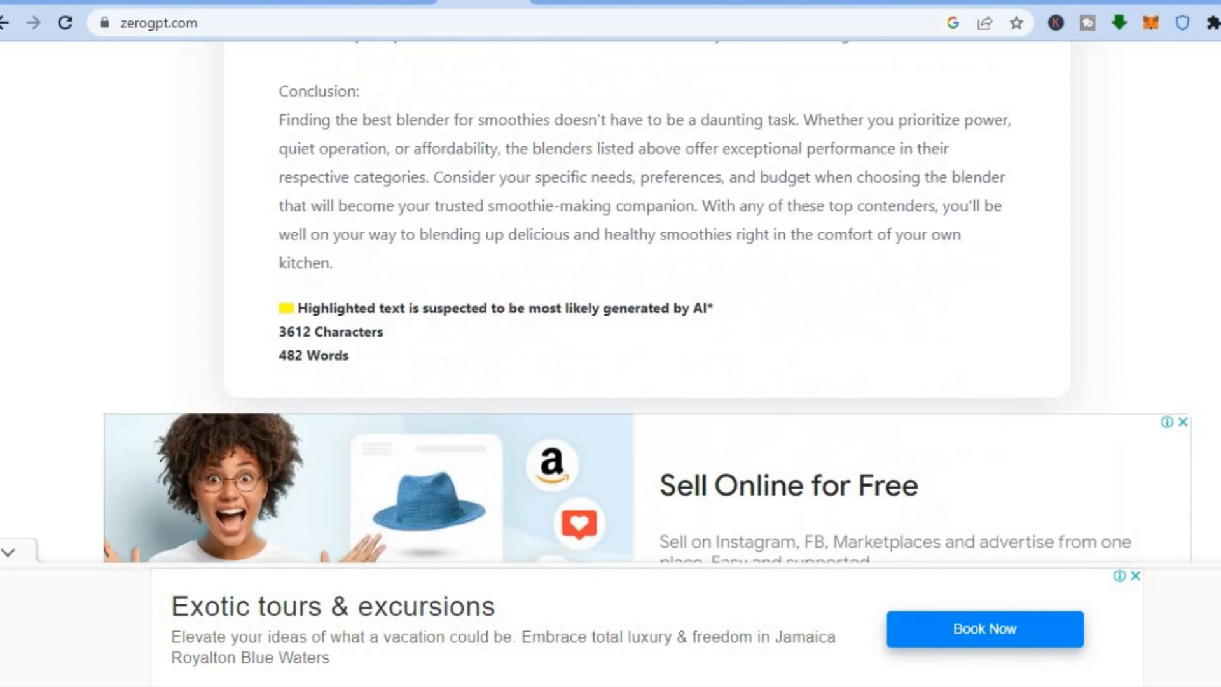
pyautogui.scroll(-8, 646, 299)
pyautogui.scroll(15, 646, 298)
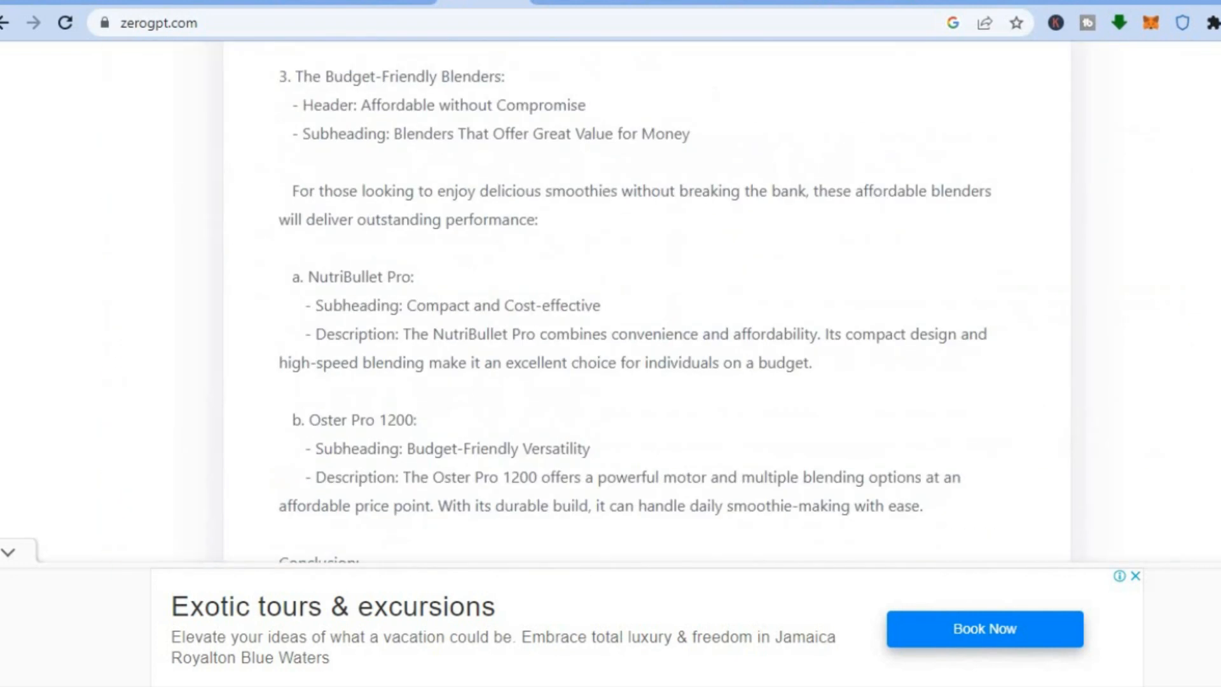
pyautogui.scroll(10, 646, 299)
pyautogui.scroll(10, 646, 299)
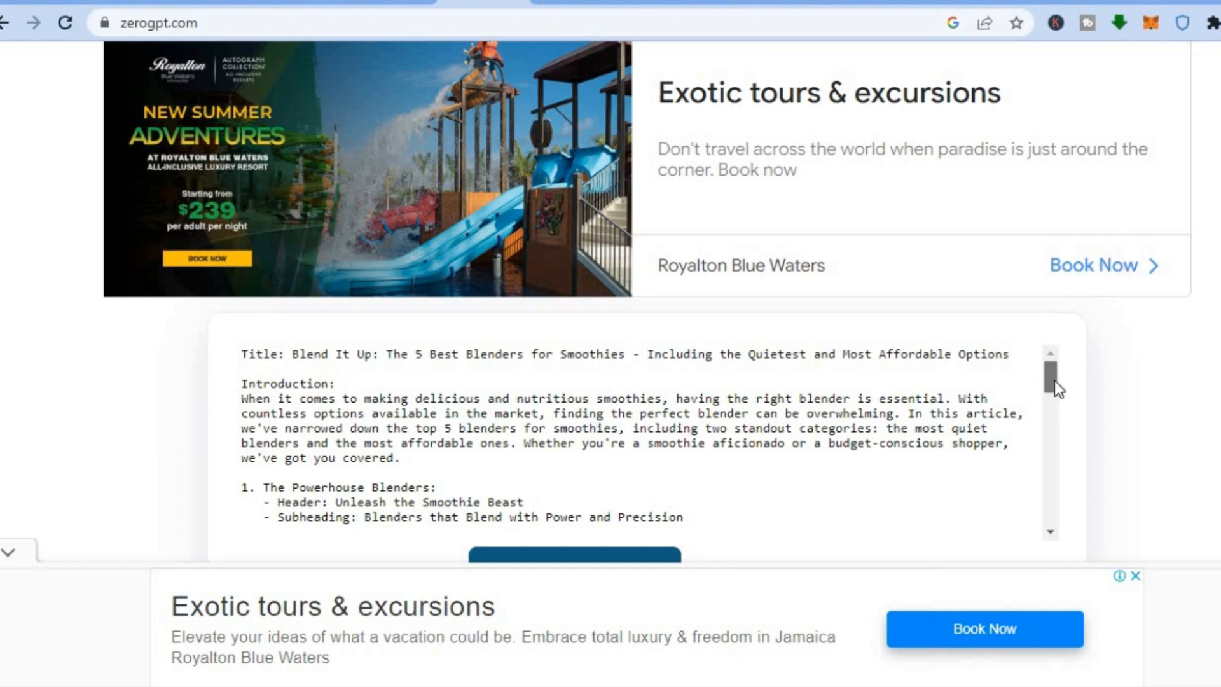
pyautogui.click(1054, 367)
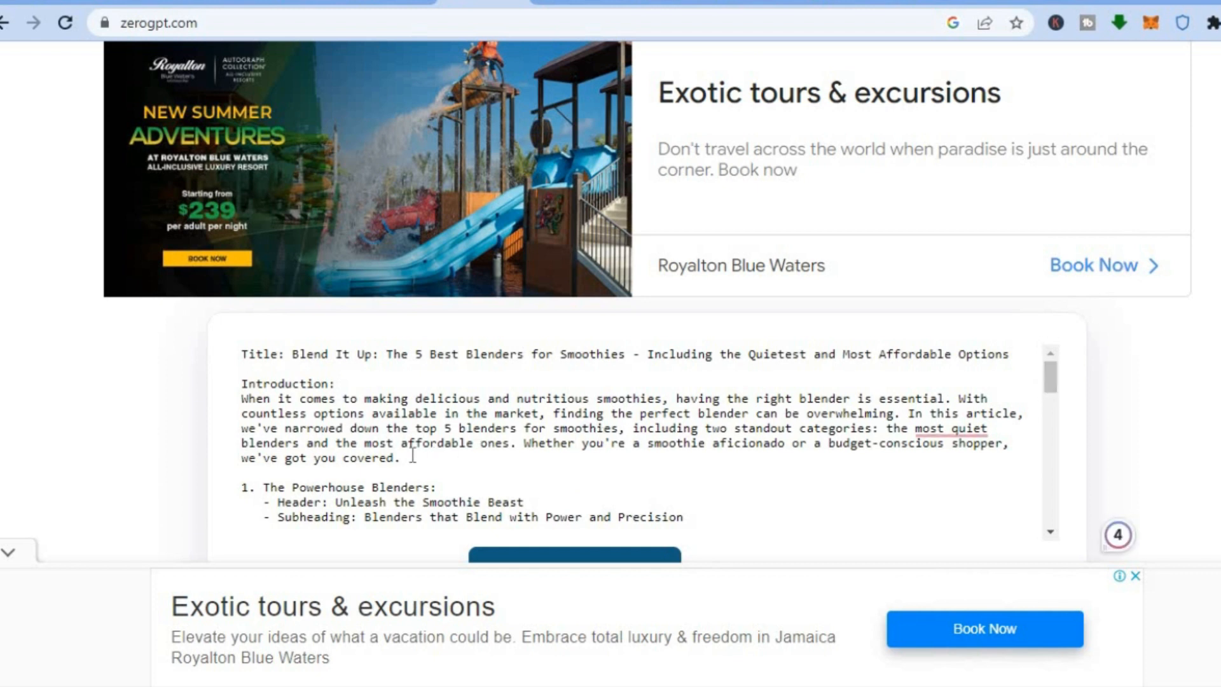
pyautogui.moveTo(413, 456); pyautogui.dragTo(227, 397)
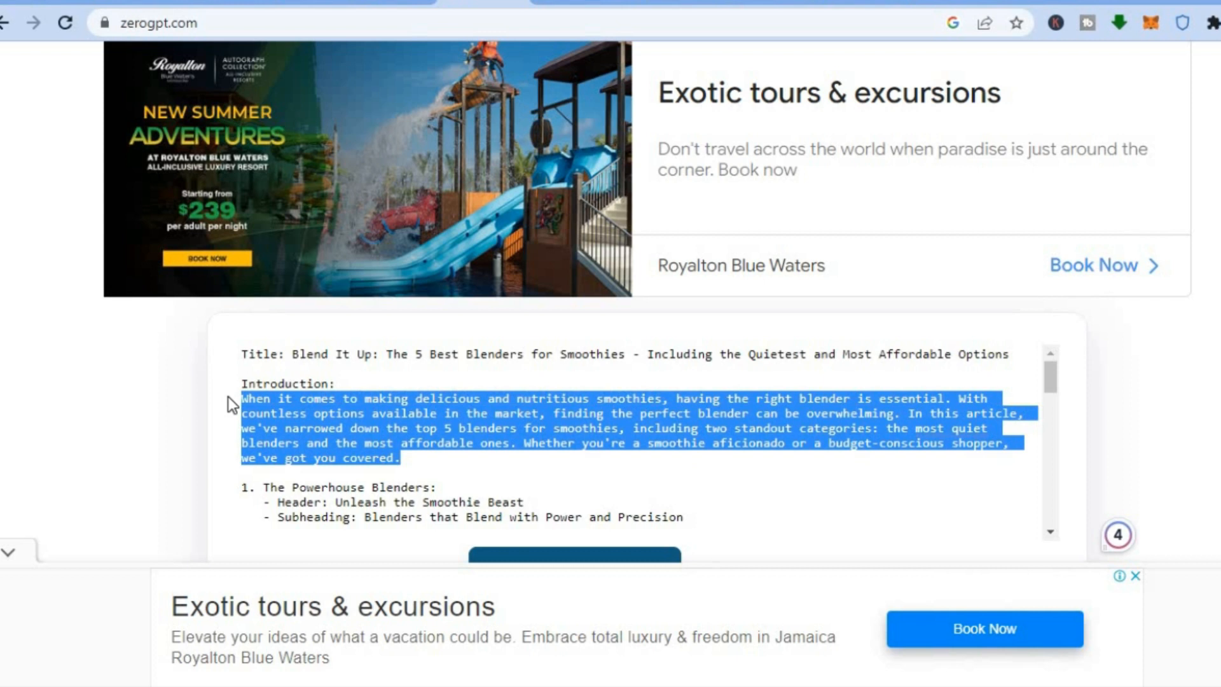
pyautogui.rightClick(284, 410)
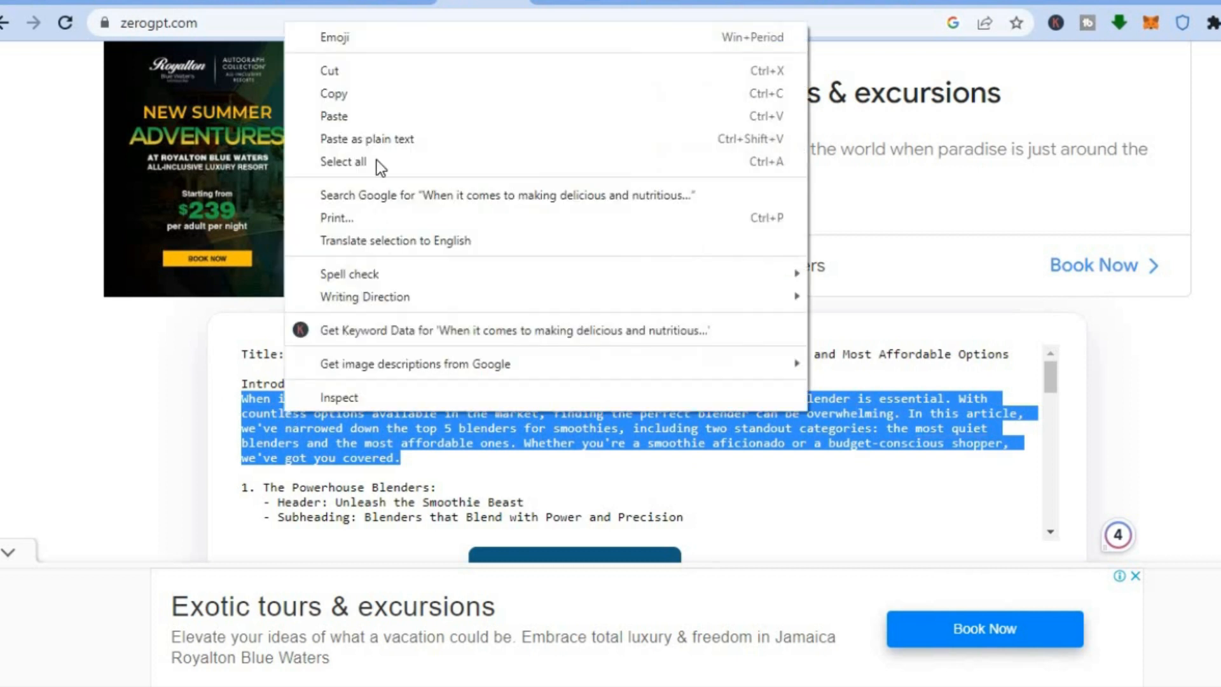
pyautogui.click(376, 118)
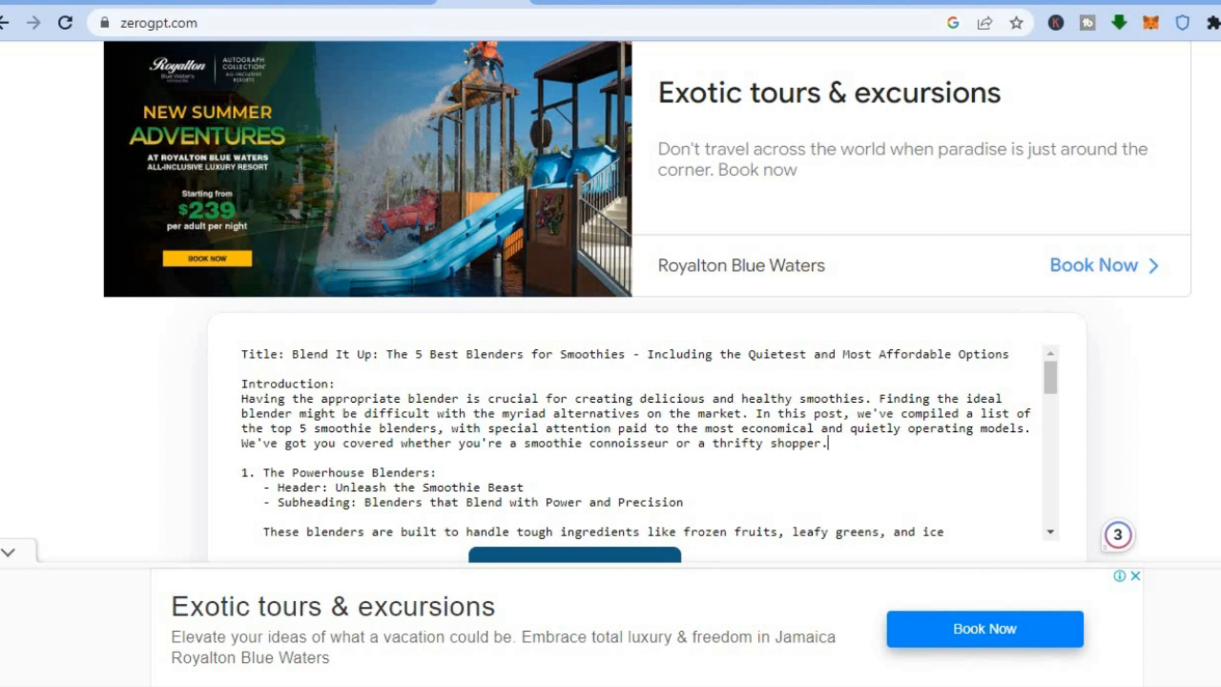
# Rerun the AI detection on the revised article and examine its new score and remaining highlighted sentences
pyautogui.scroll(-2, 647, 302)
pyautogui.click(563, 462)
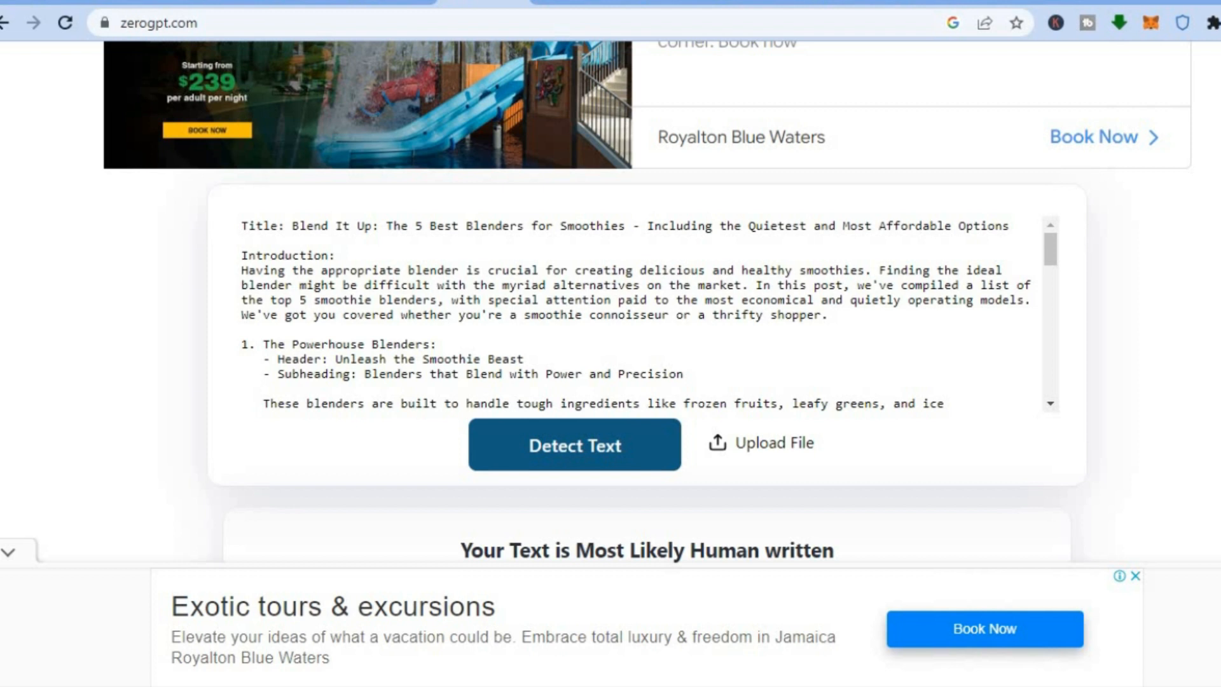
pyautogui.scroll(-4, 646, 302)
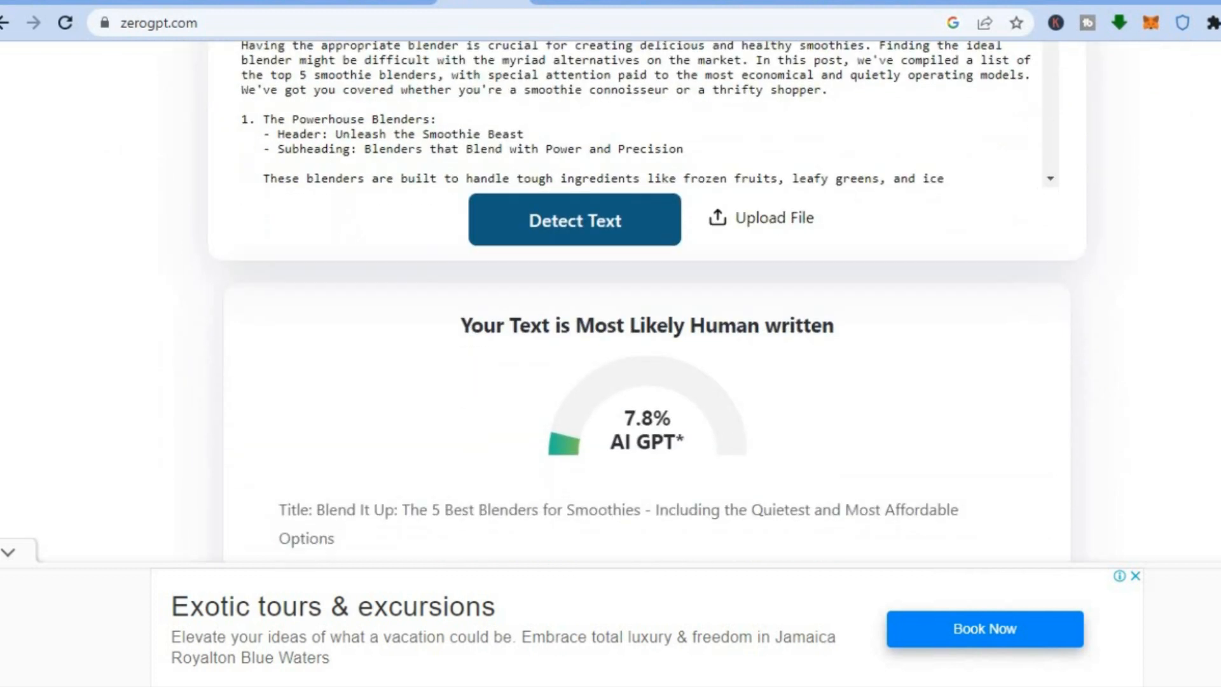
pyautogui.scroll(-2, 636, 176)
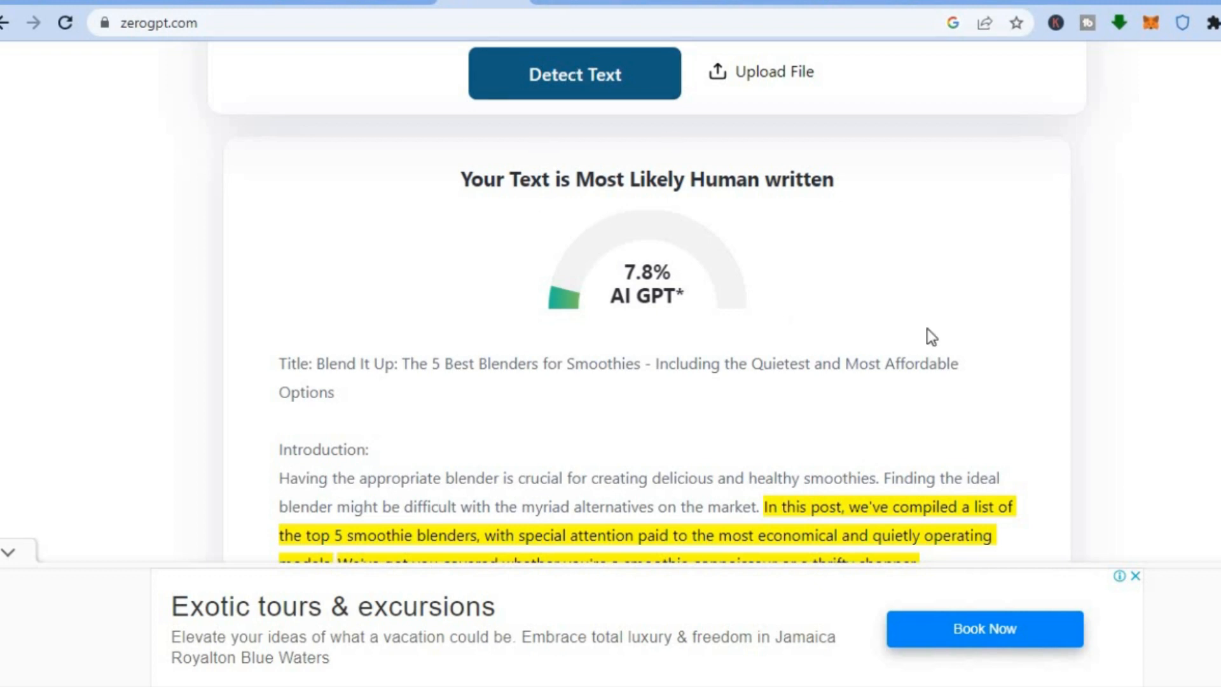
pyautogui.scroll(-5, 646, 302)
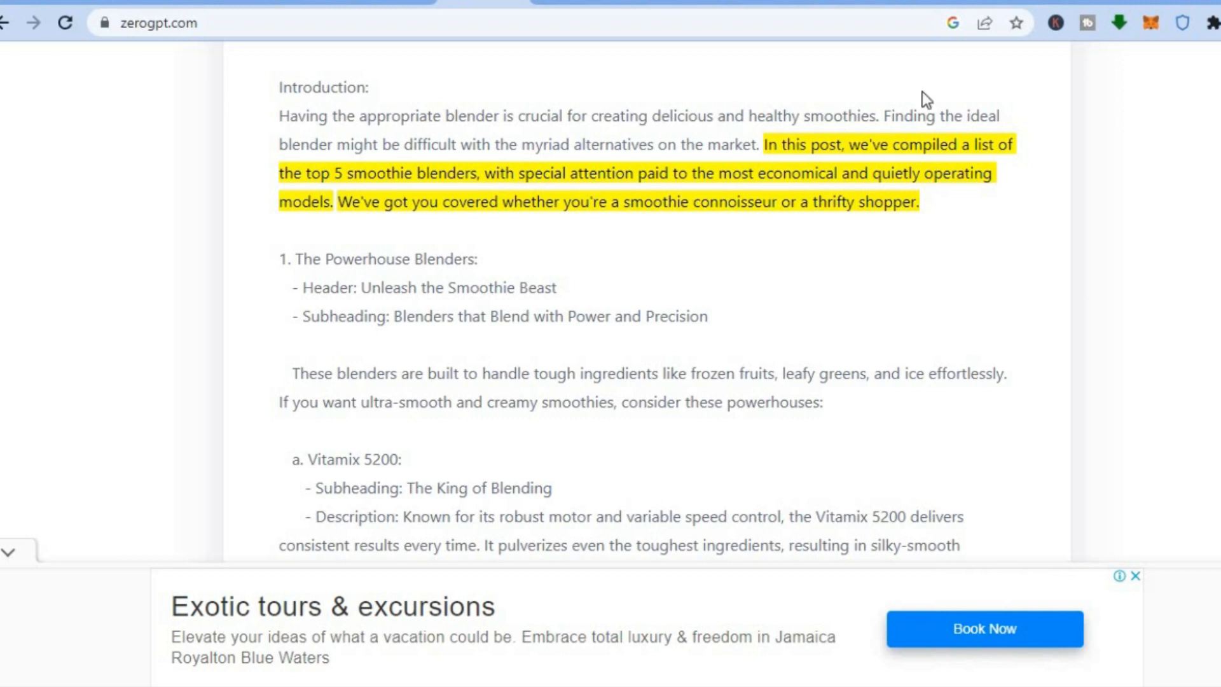
# Switch to Google Sites and open the recent site SIMPLY ANSWERS for editing
pyautogui.click(925, 2)
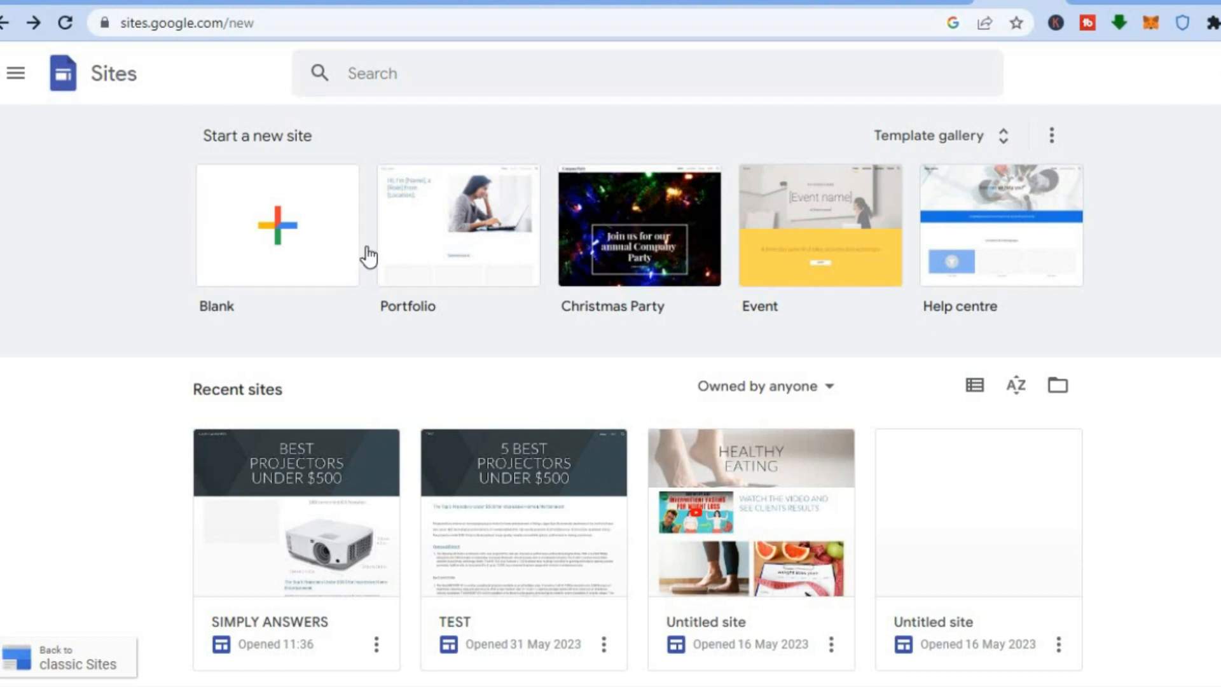
pyautogui.scroll(-2, 342, 410)
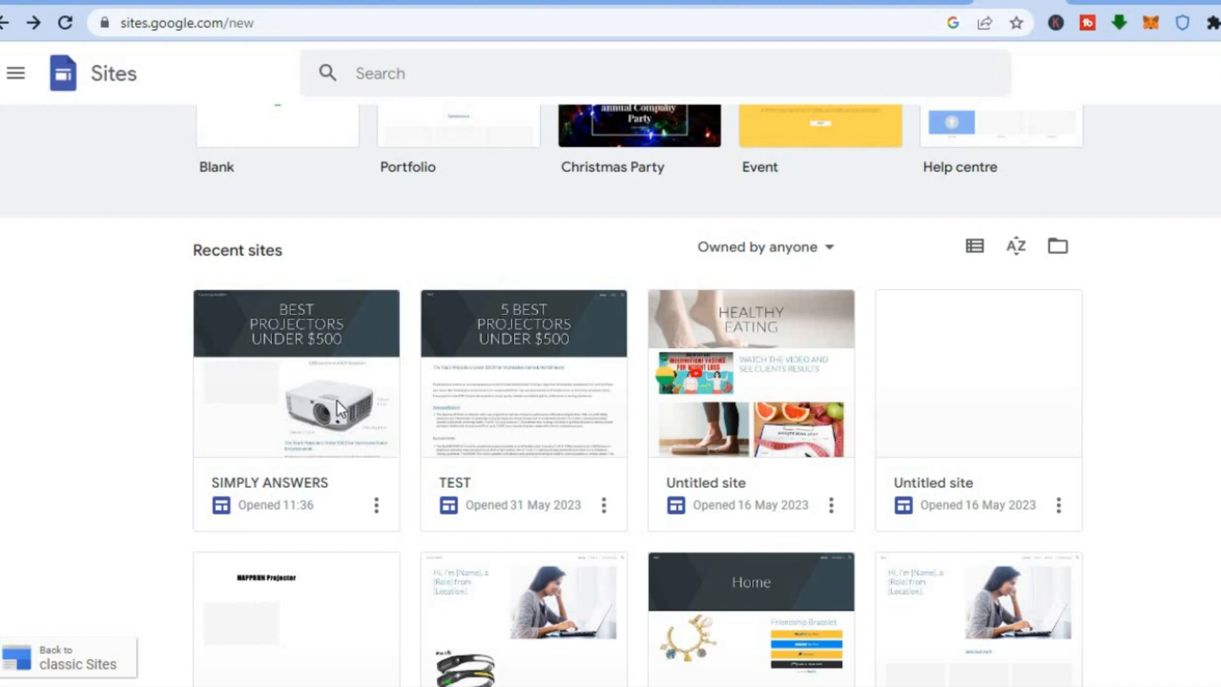
pyautogui.click(337, 401)
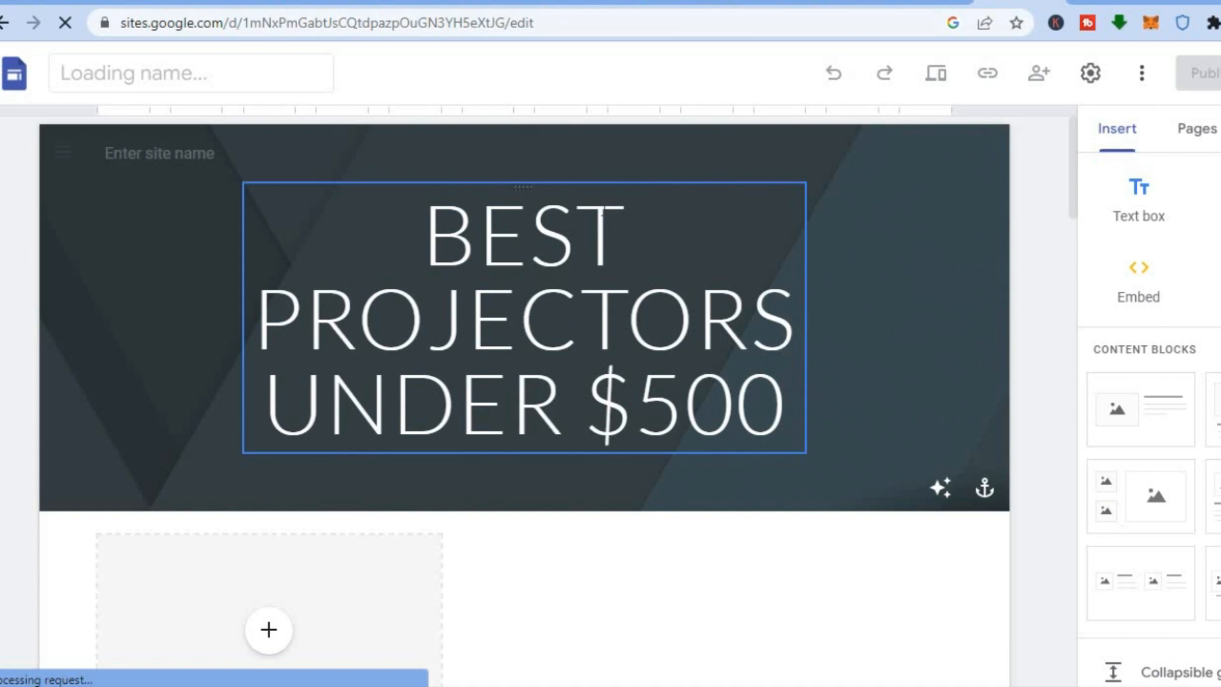
# Switch to the Google results for "amazon affiliate program" and examine Amazon Associates' fixed standard commission rates by product category
pyautogui.click(657, 2)
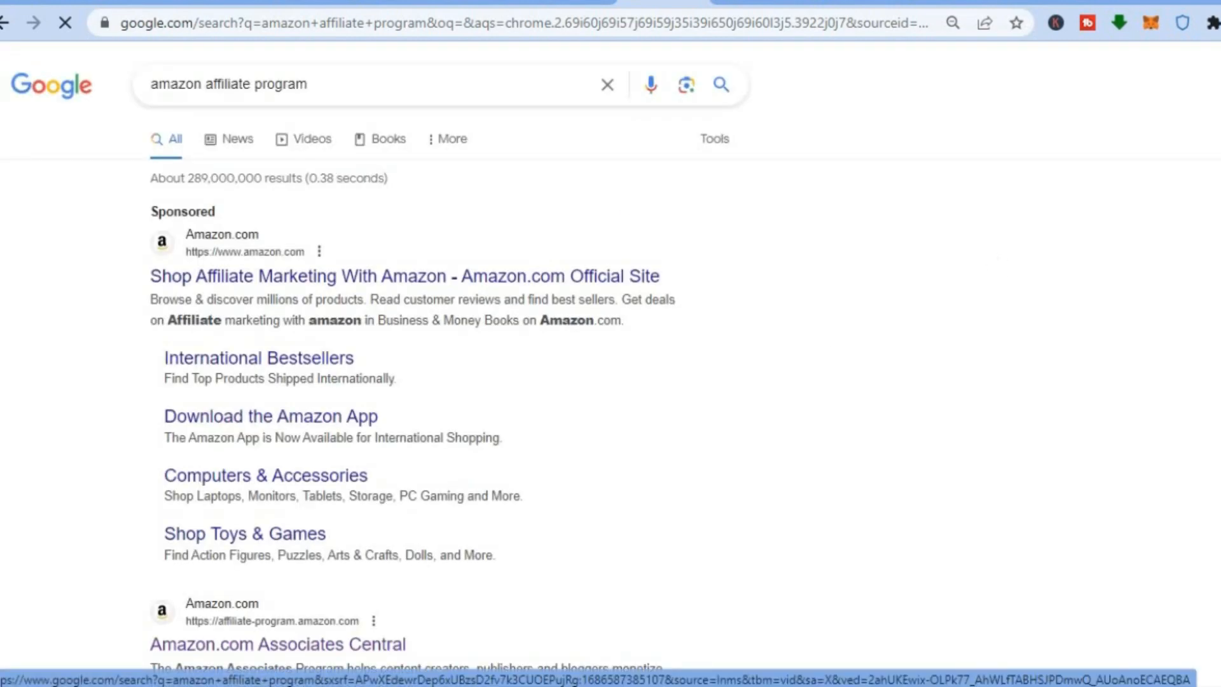
pyautogui.scroll(-1, 829, 330)
pyautogui.scroll(-2, 784, 300)
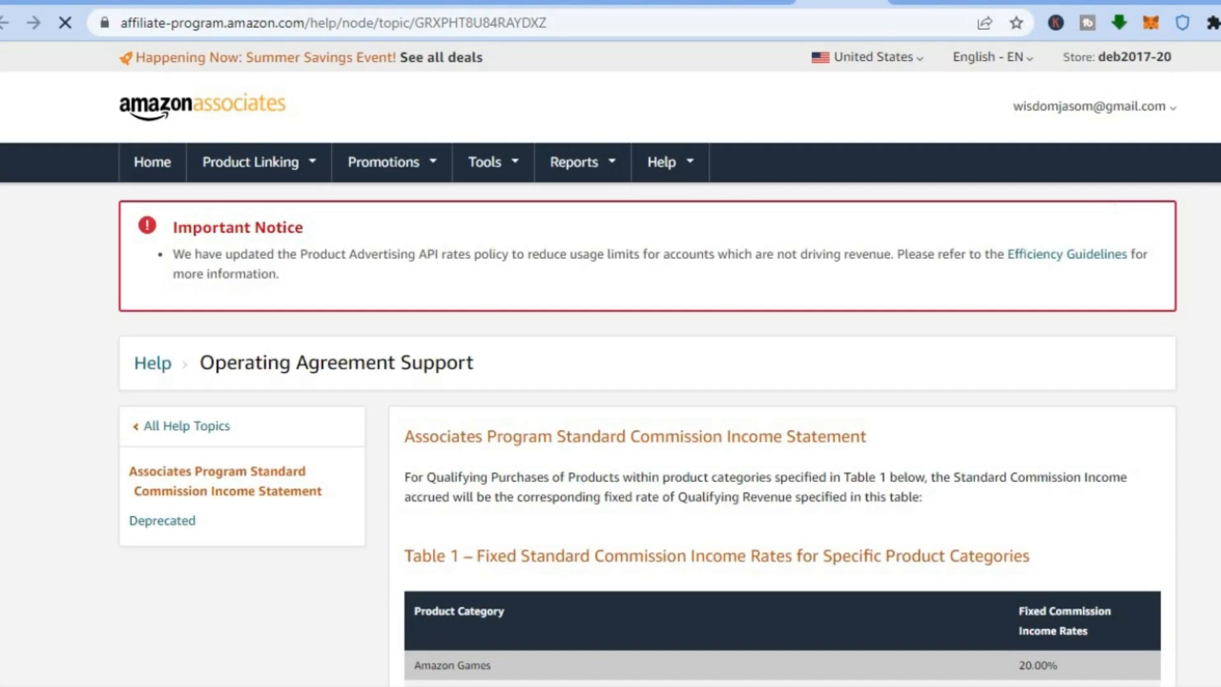
pyautogui.scroll(-5, 648, 362)
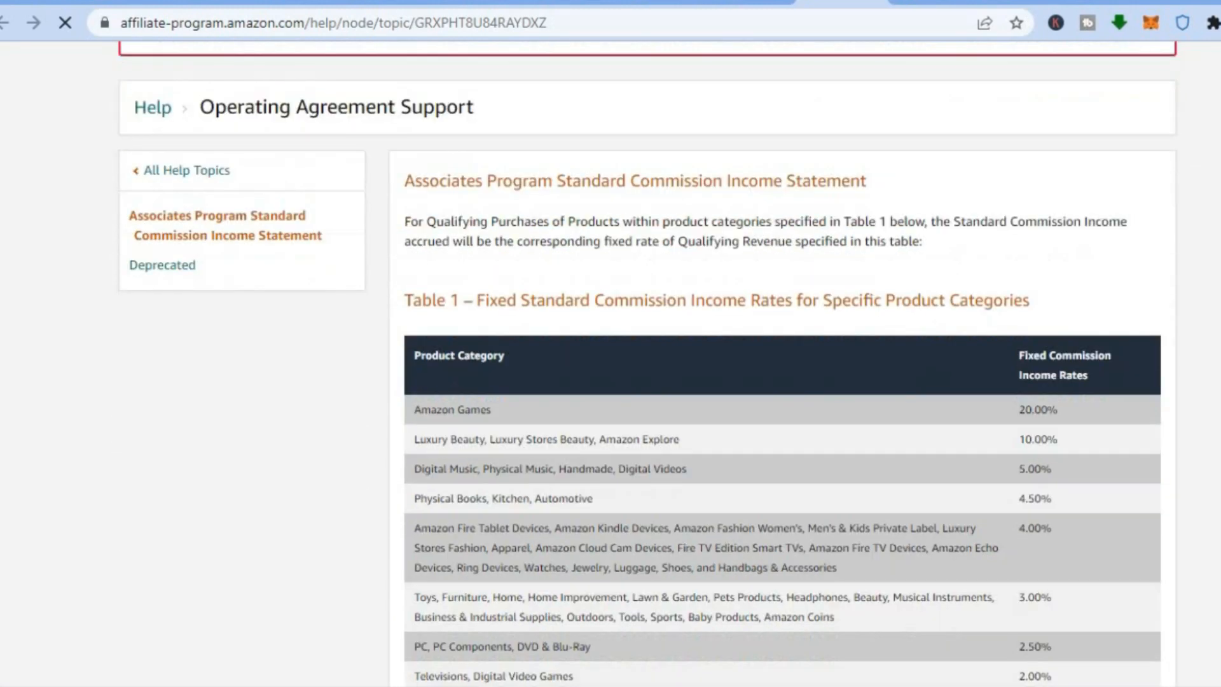
pyautogui.scroll(-3, 647, 363)
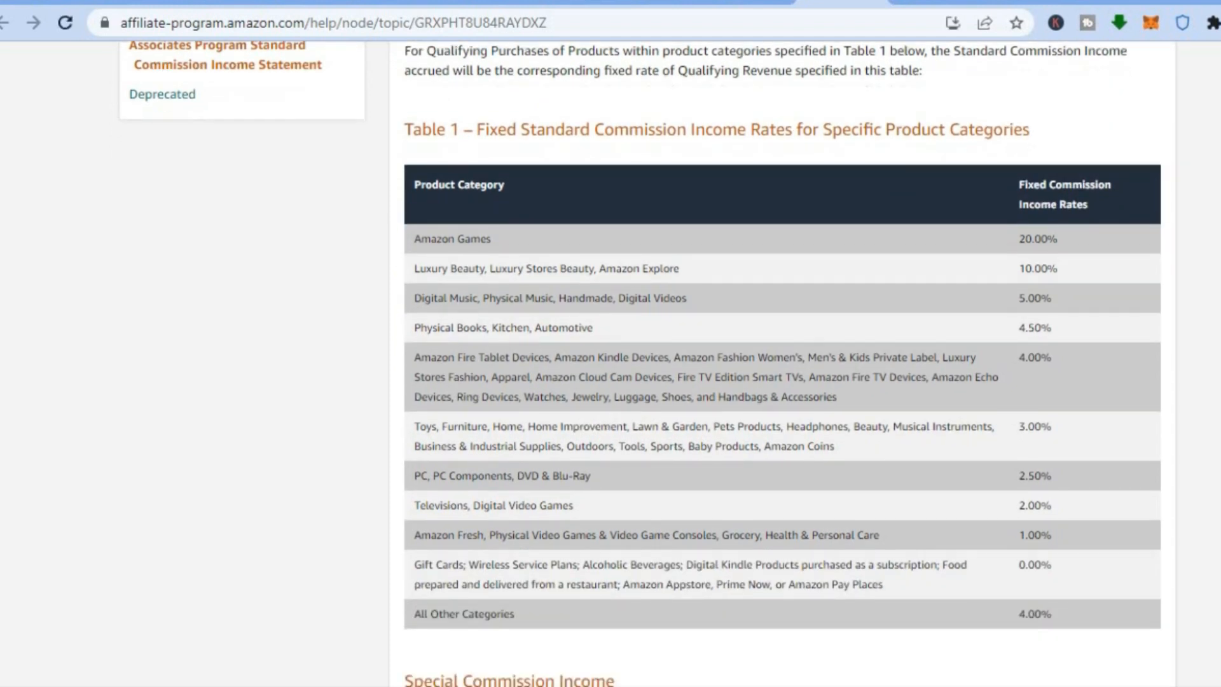